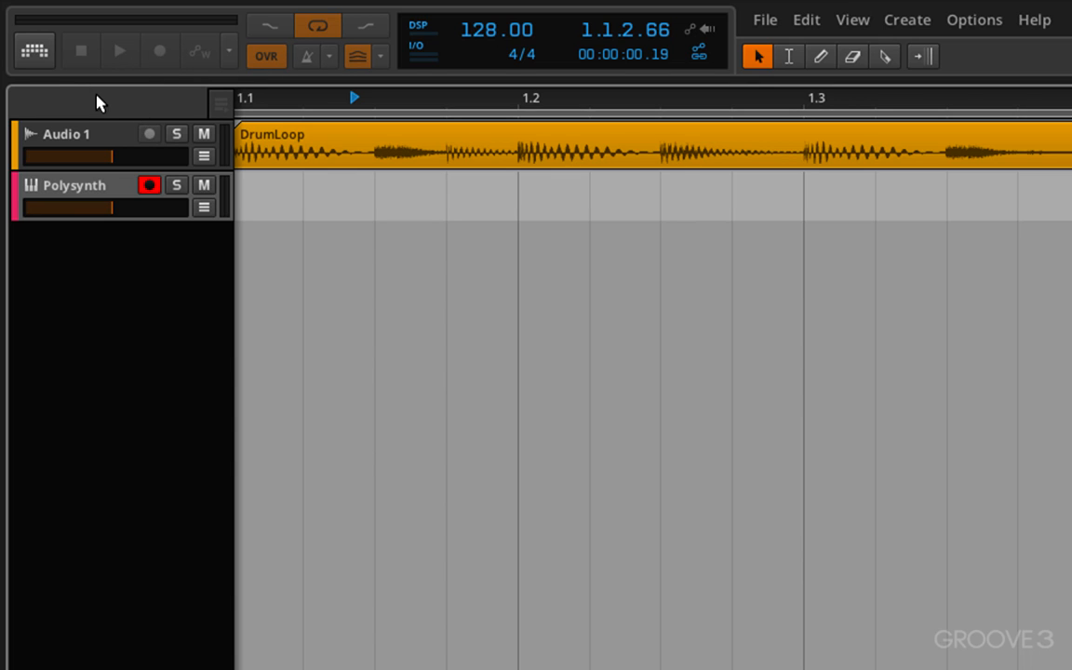
- Activate the transport controls from the header's far-left grid button
{"action": "left_click", "coordinate": [35, 50]}
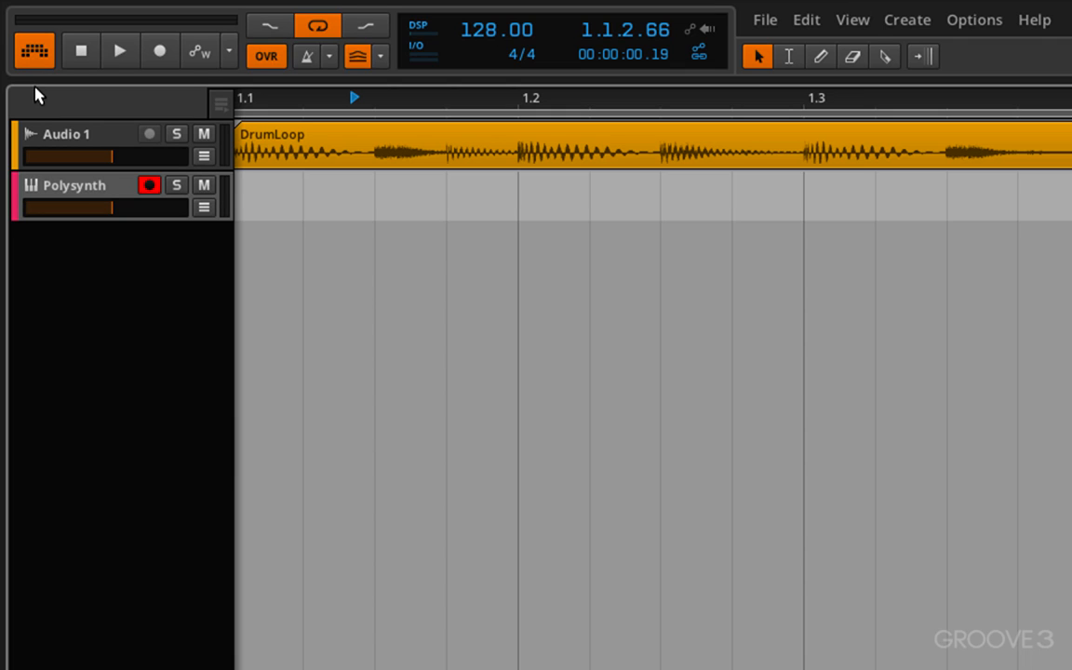
{"action": "left_click", "coordinate": [117, 54]}
{"action": "left_click", "coordinate": [81, 52]}
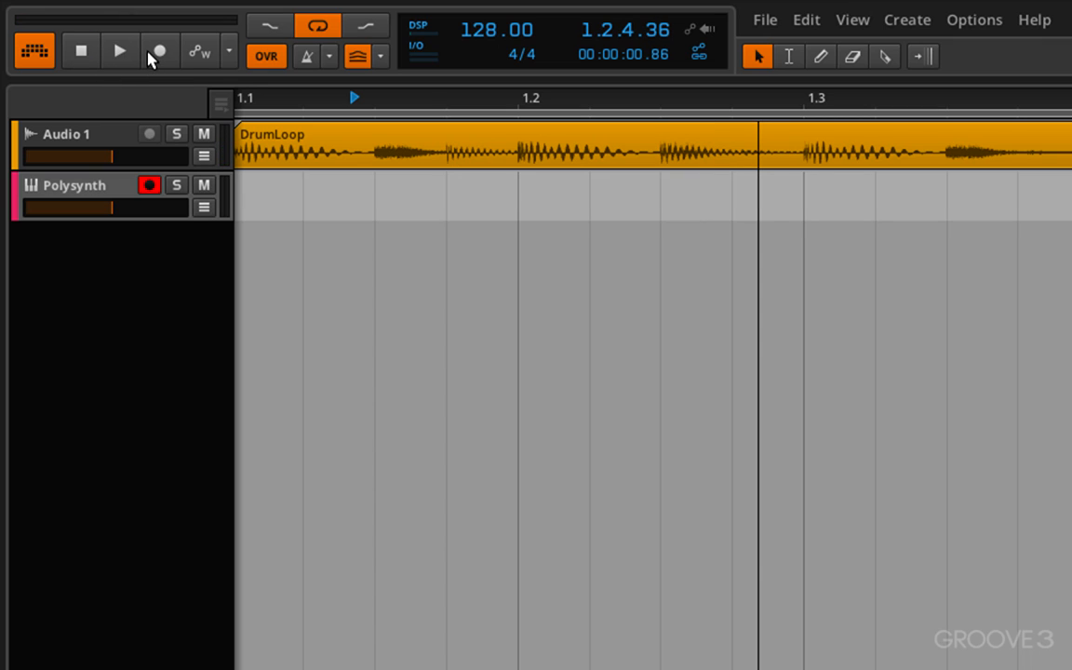
{"action": "left_click", "coordinate": [198, 58]}
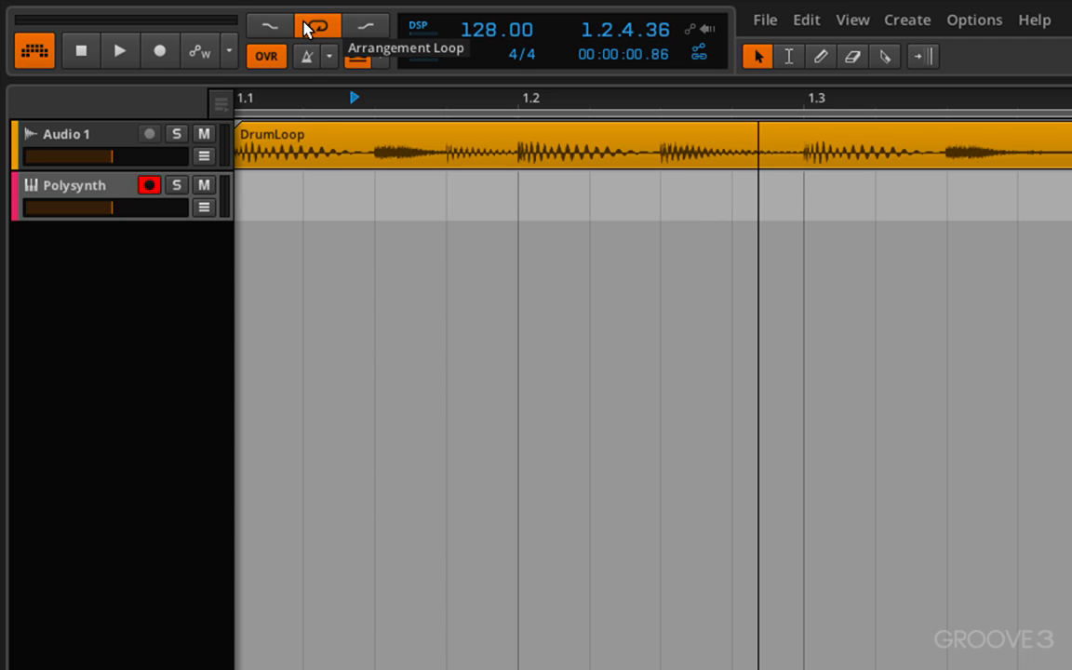
{"action": "key", "text": "space"}
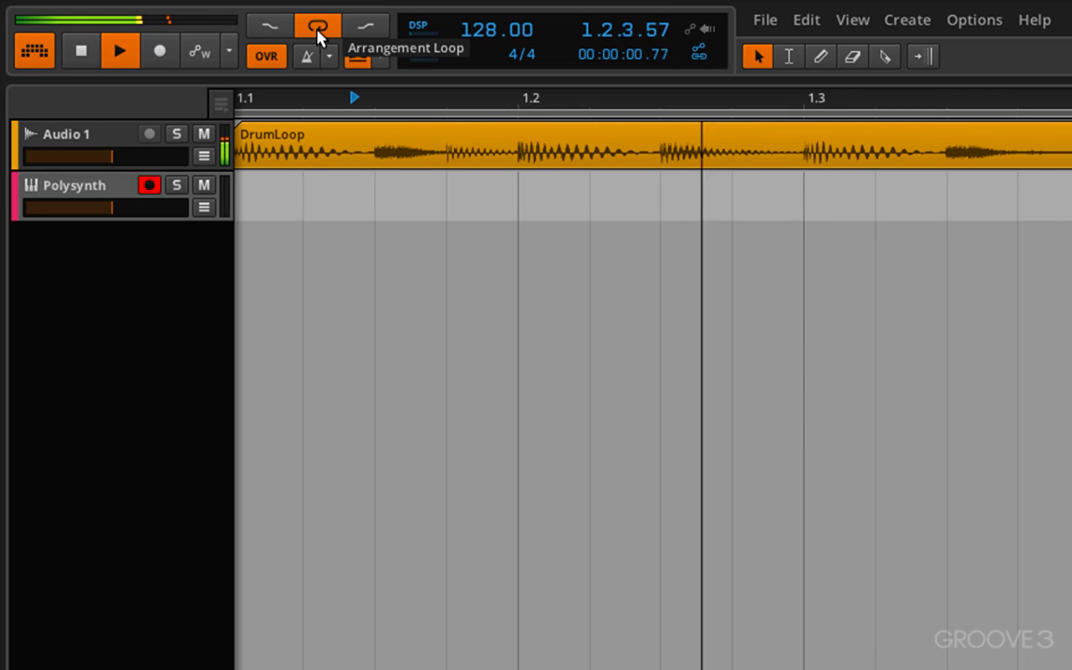
{"action": "left_click", "coordinate": [318, 31]}
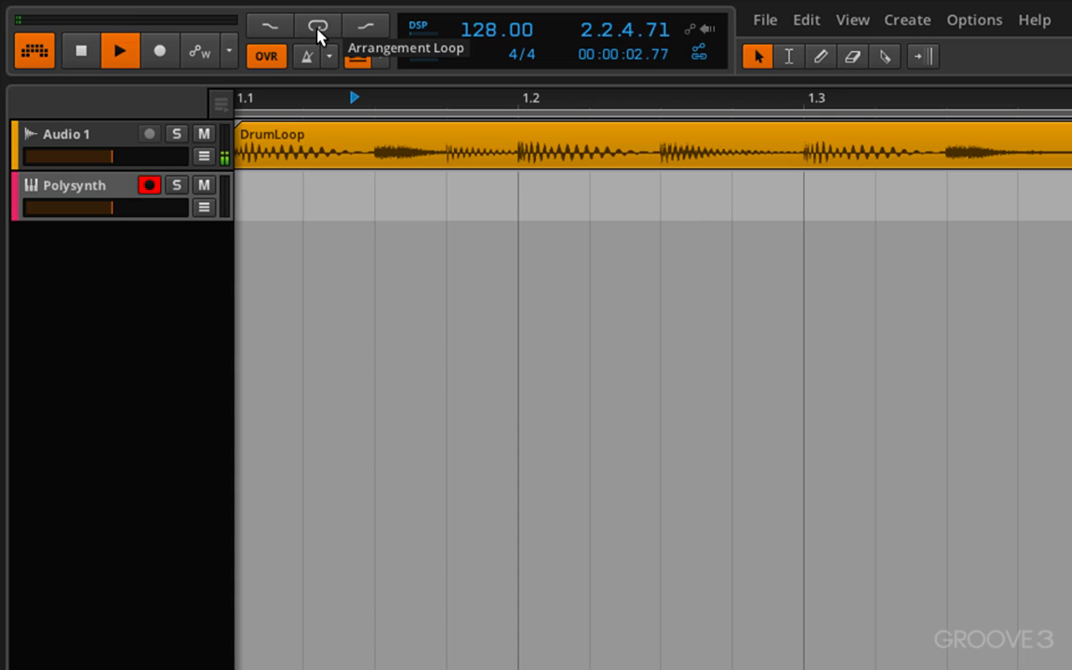
{"action": "key", "text": "space"}
{"action": "left_click", "coordinate": [318, 31]}
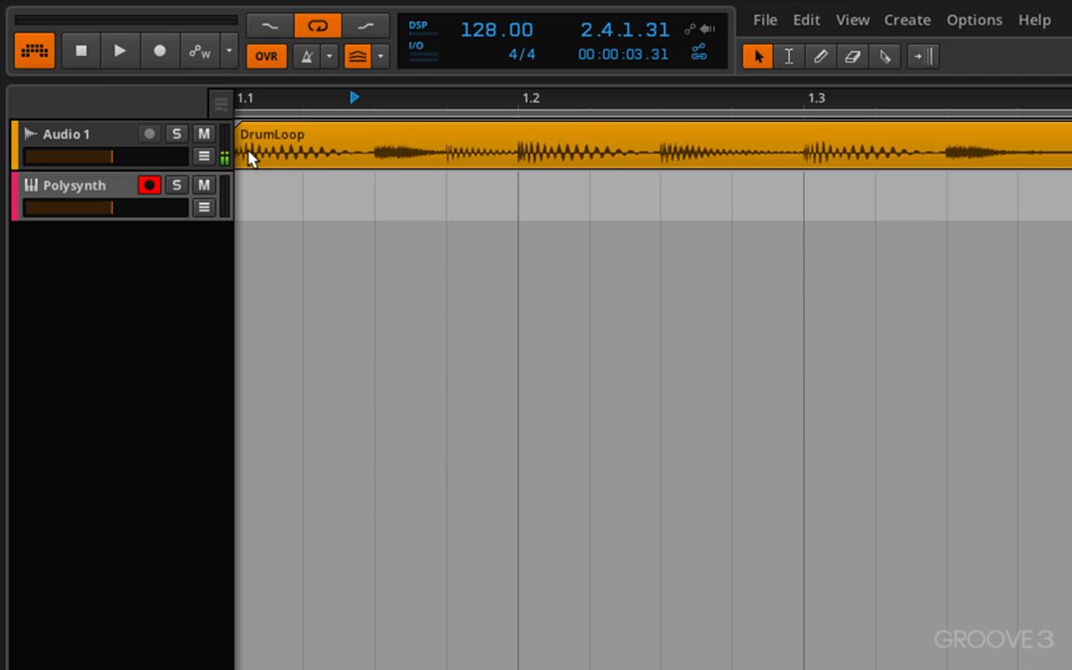
- Play the DrumLoop briefly, stop, and reset the playhead to 1.1.1.00
{"action": "left_click", "coordinate": [109, 58]}
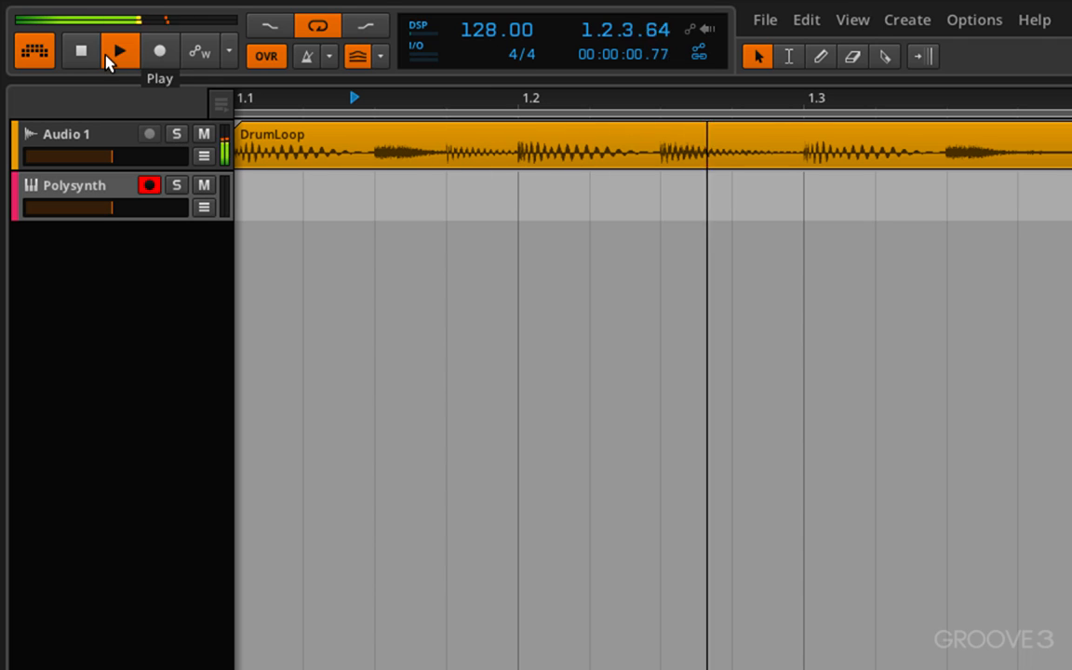
{"action": "left_click", "coordinate": [86, 58]}
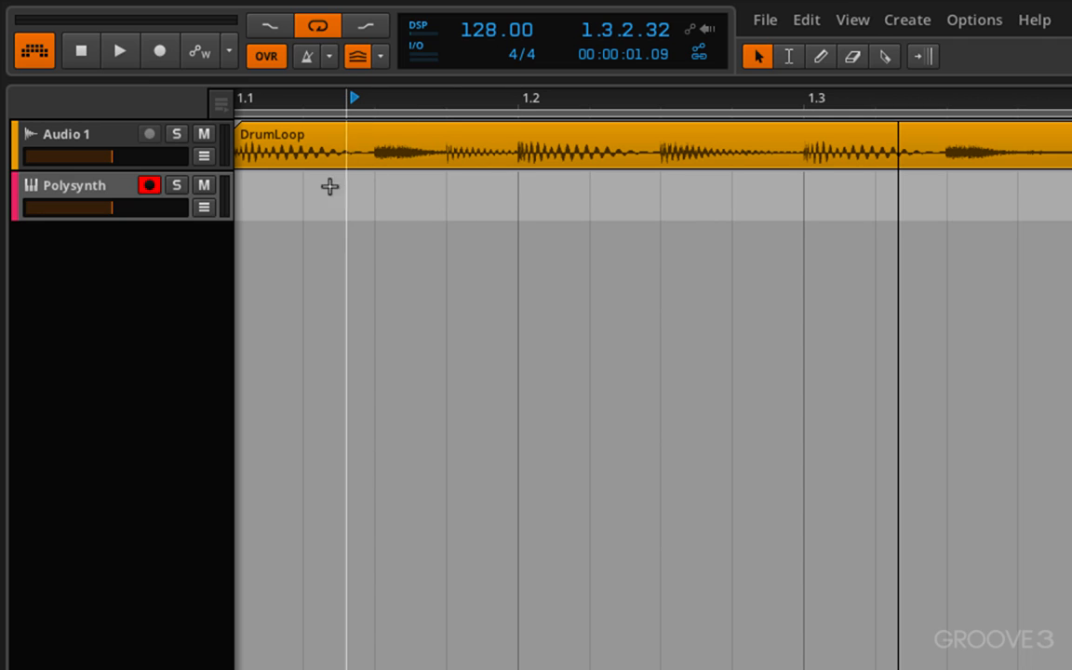
{"action": "left_click", "coordinate": [74, 56]}
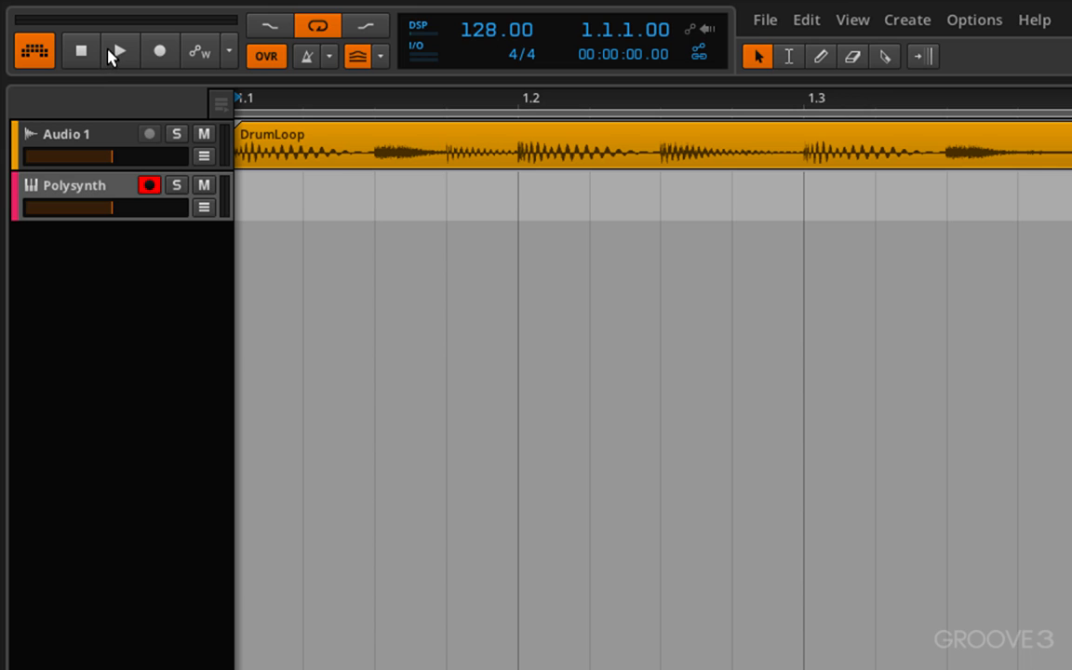
{"action": "left_click_drag", "start_coordinate": [651, 105], "coordinate": [656, 105]}
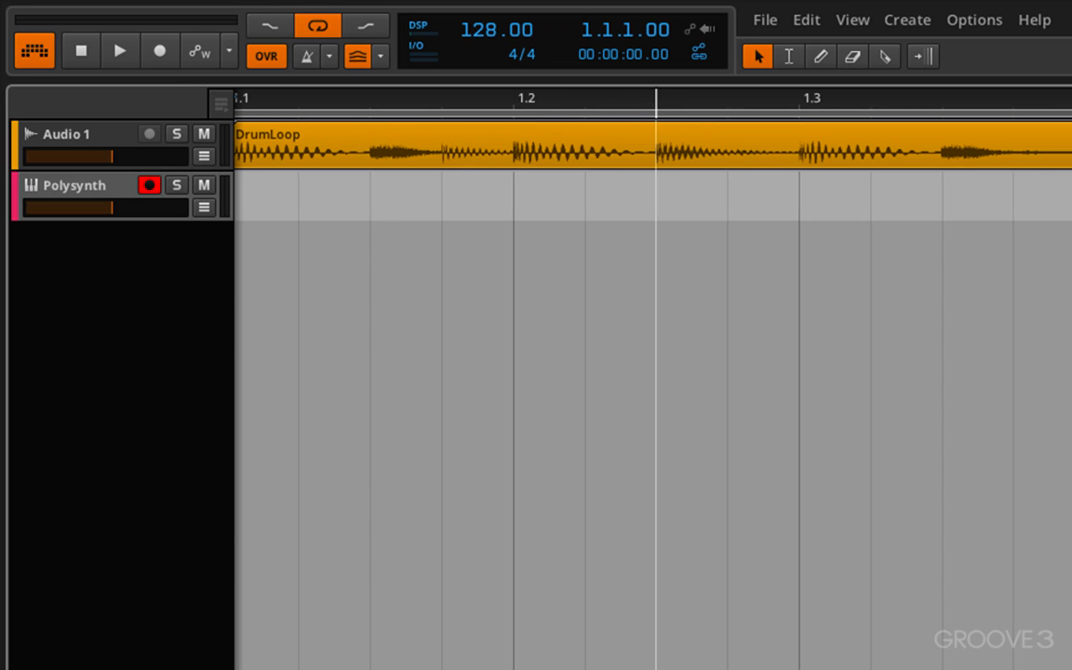
{"action": "key", "text": "space"}
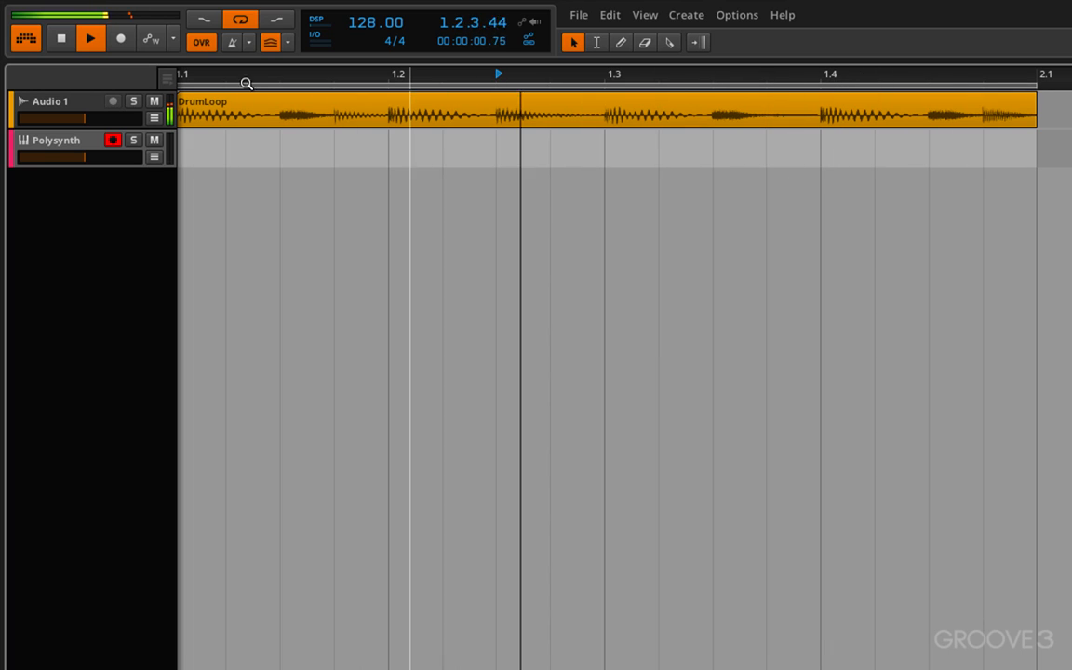
{"action": "left_click", "coordinate": [89, 39]}
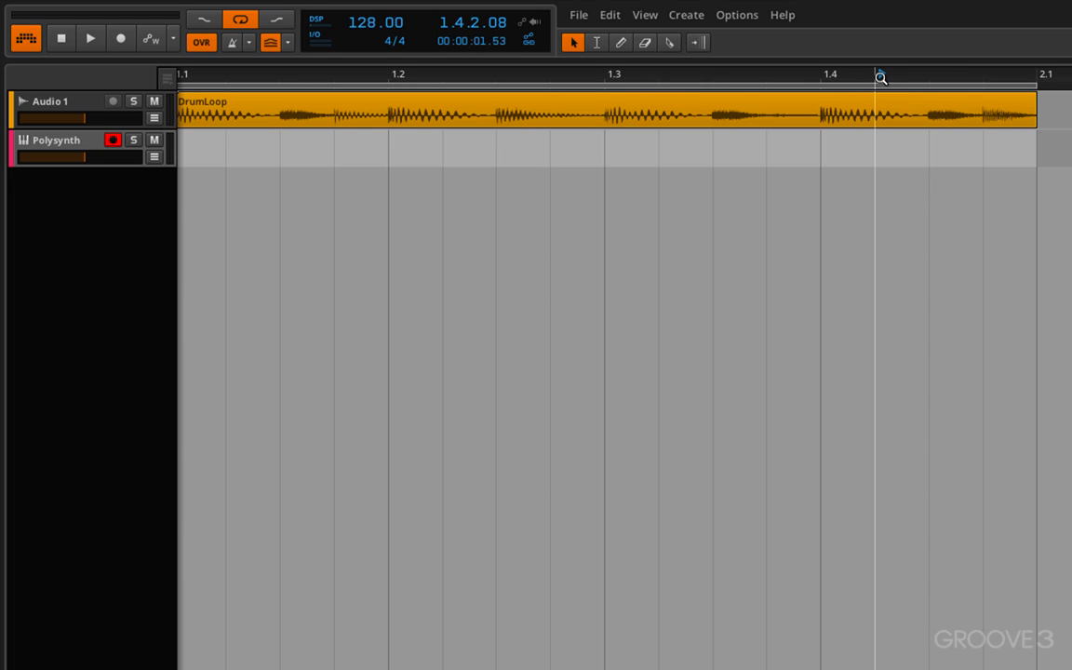
{"action": "left_click", "coordinate": [65, 39]}
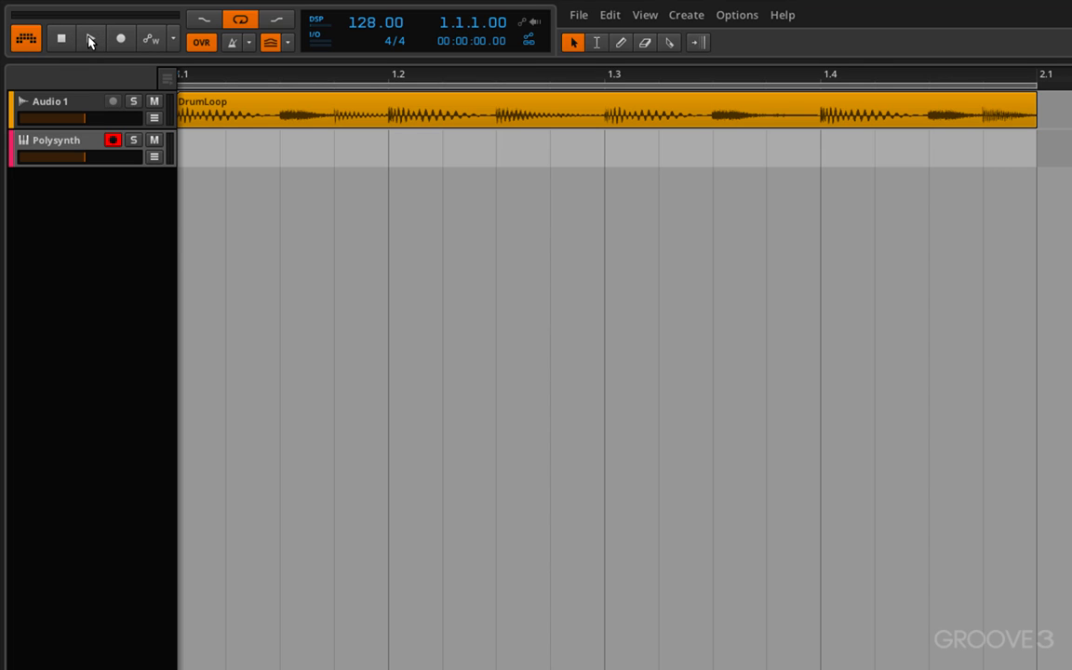
{"action": "left_click", "coordinate": [89, 40]}
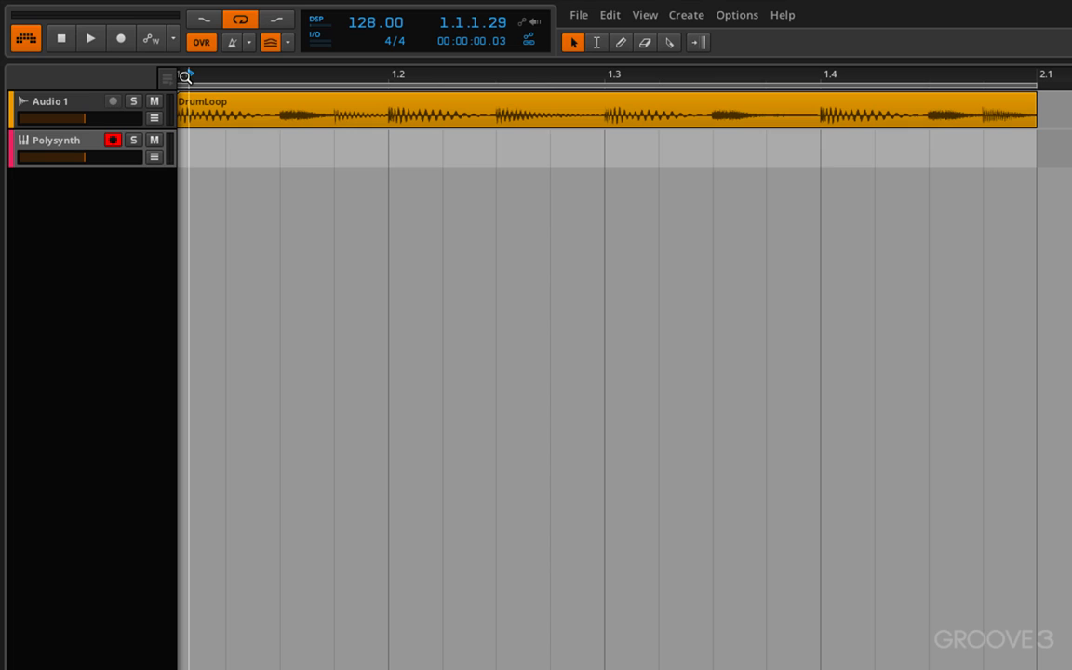
{"action": "left_click", "coordinate": [88, 39]}
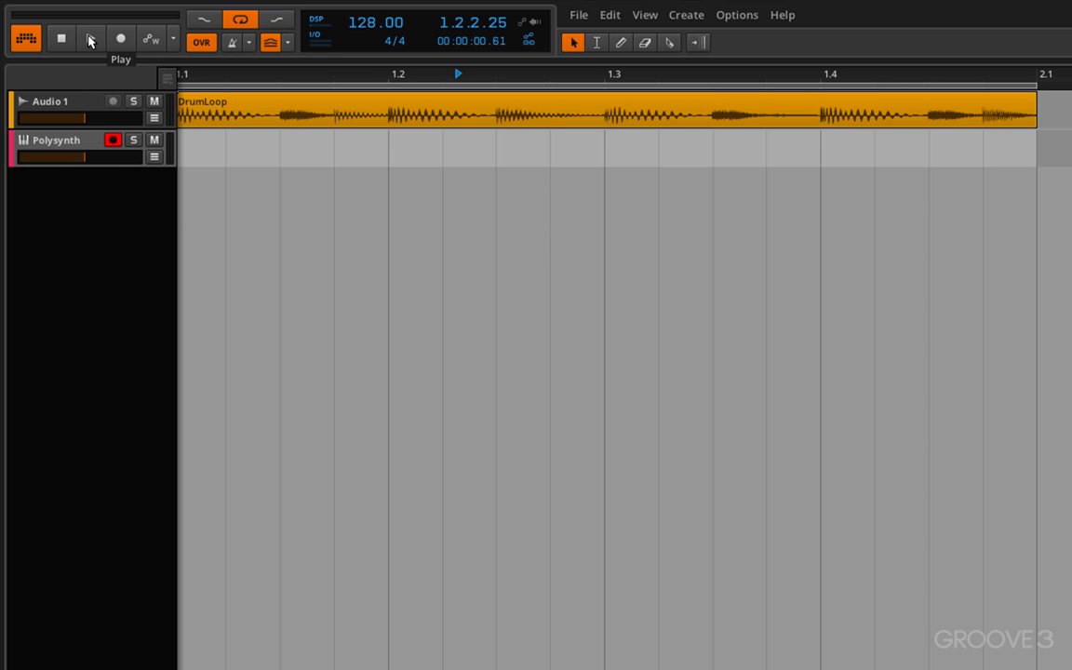
{"action": "left_click", "coordinate": [90, 40]}
{"action": "left_click", "coordinate": [90, 40]}
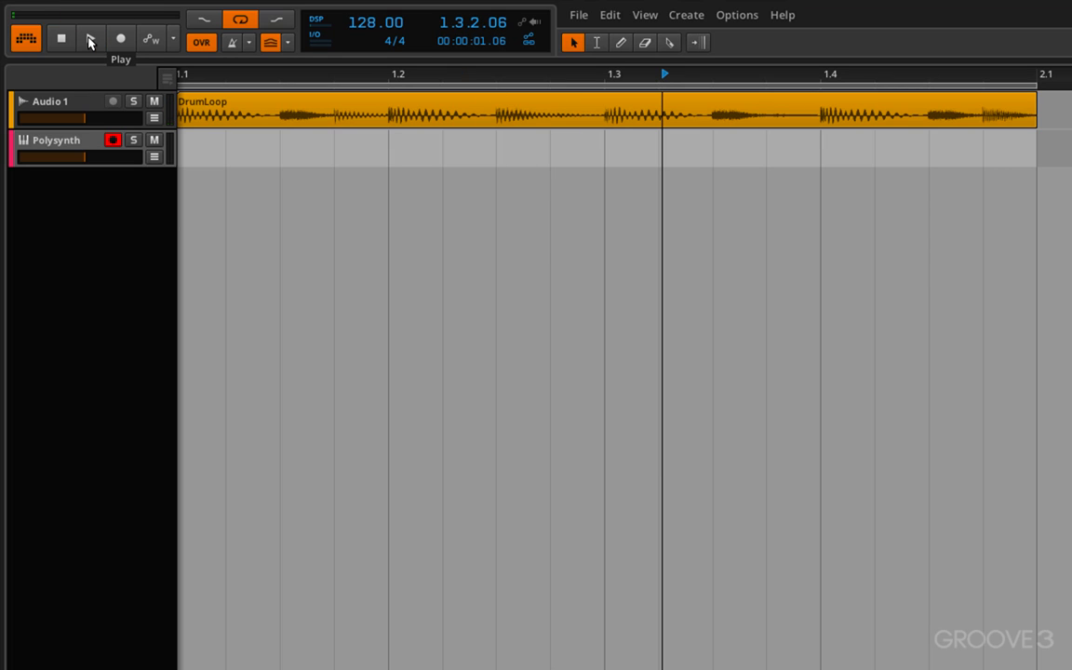
{"action": "left_click", "coordinate": [63, 40]}
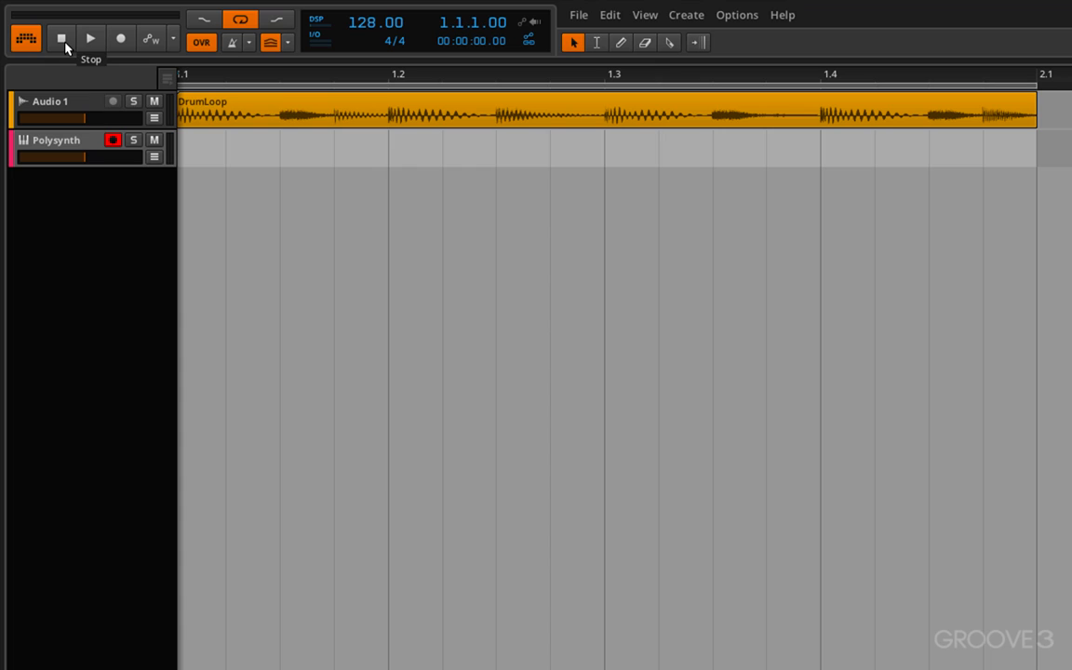
{"action": "left_click", "coordinate": [116, 41]}
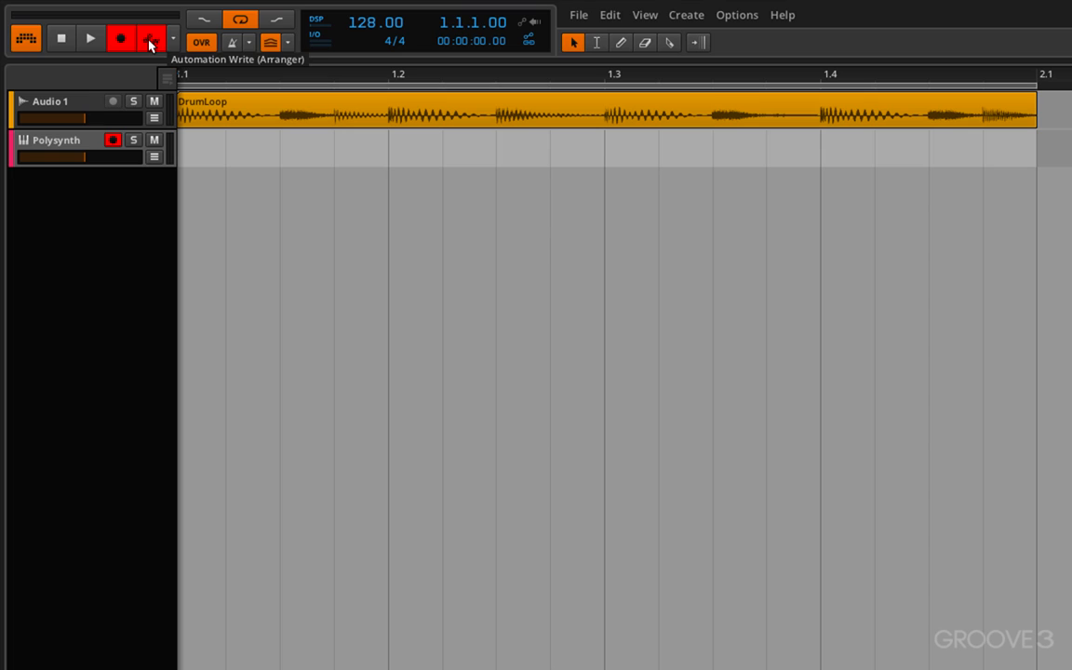
{"action": "left_click", "coordinate": [90, 41]}
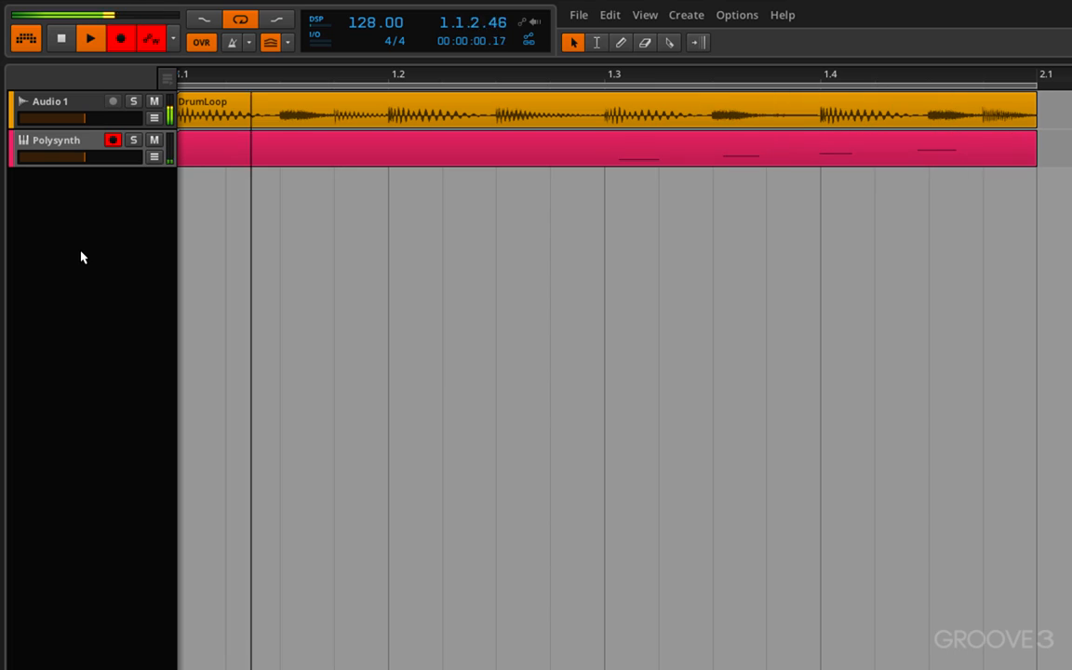
{"action": "key", "text": "space"}
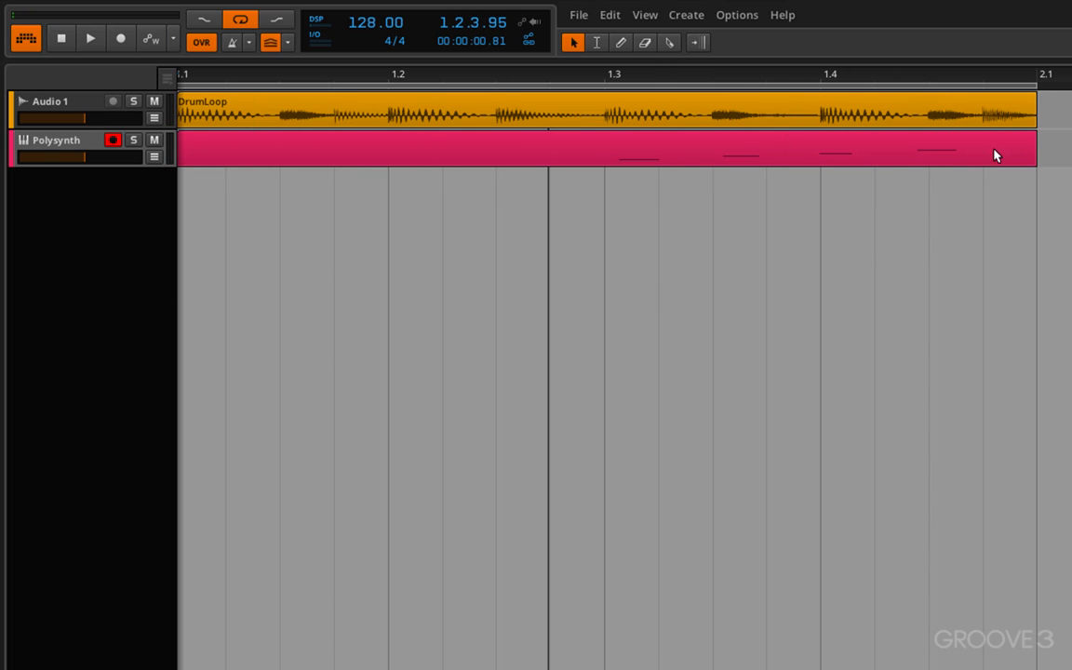
{"action": "left_click", "coordinate": [283, 142]}
{"action": "key", "text": "Delete"}
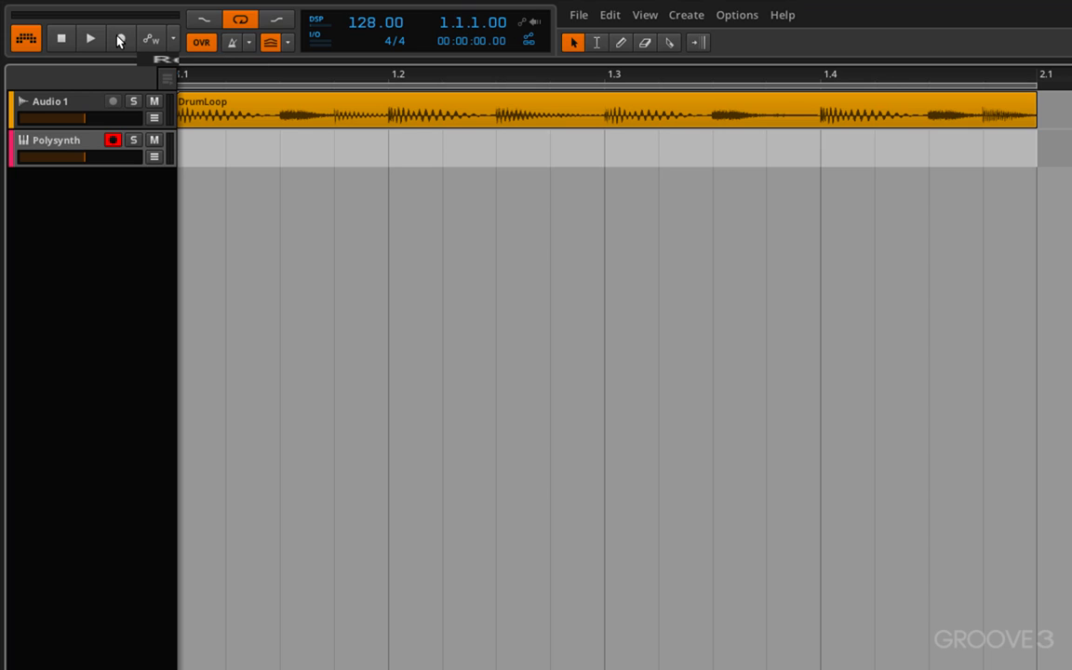
- Record a Polysynth take over the looped bar, toggling overdub off and back on, then stop with Space
{"action": "left_click", "coordinate": [150, 38]}
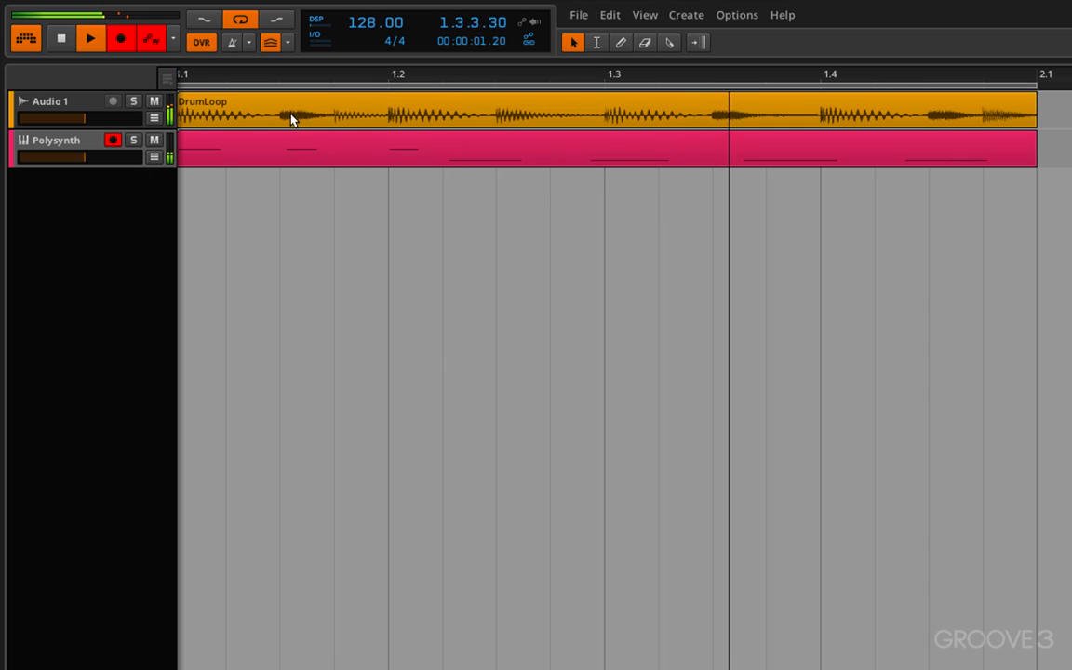
{"action": "left_click", "coordinate": [197, 42]}
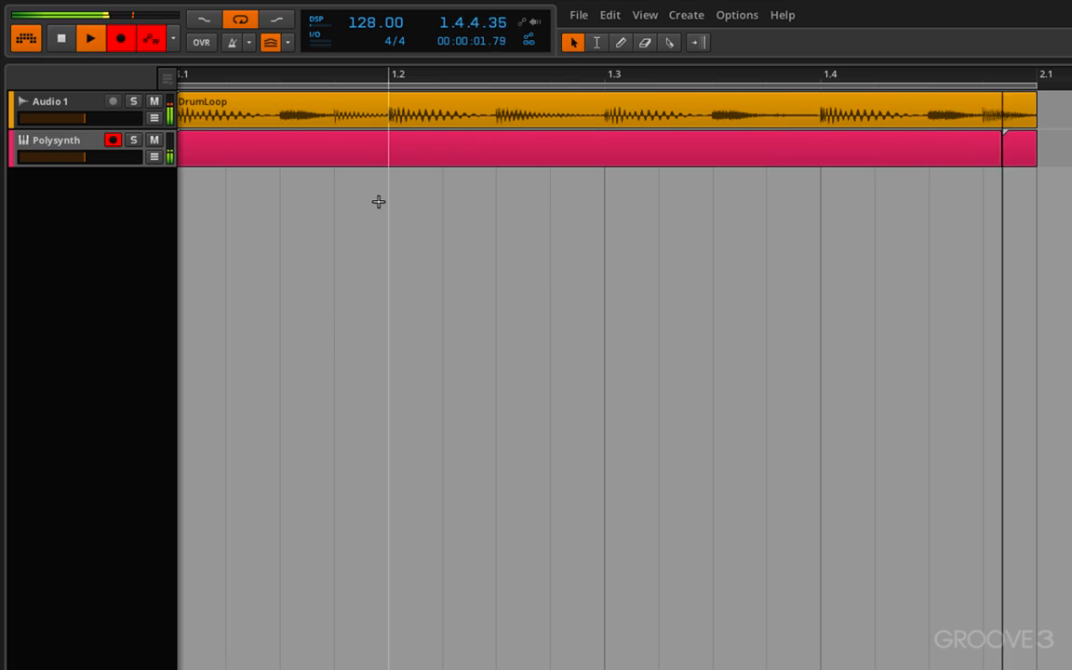
{"action": "left_click", "coordinate": [202, 42]}
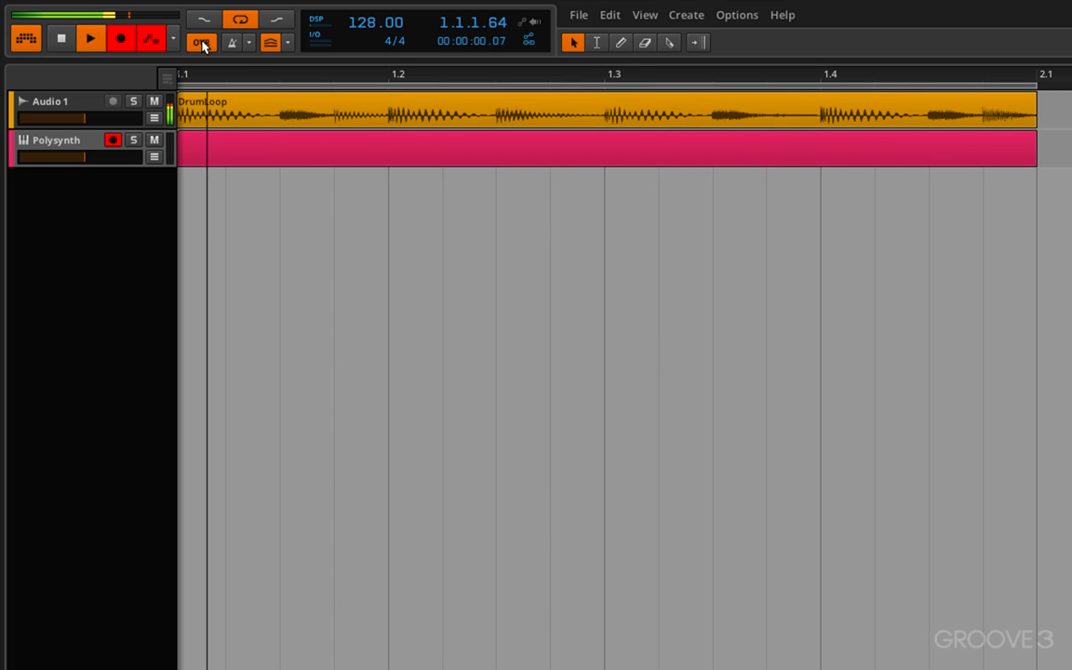
{"action": "key", "text": "space"}
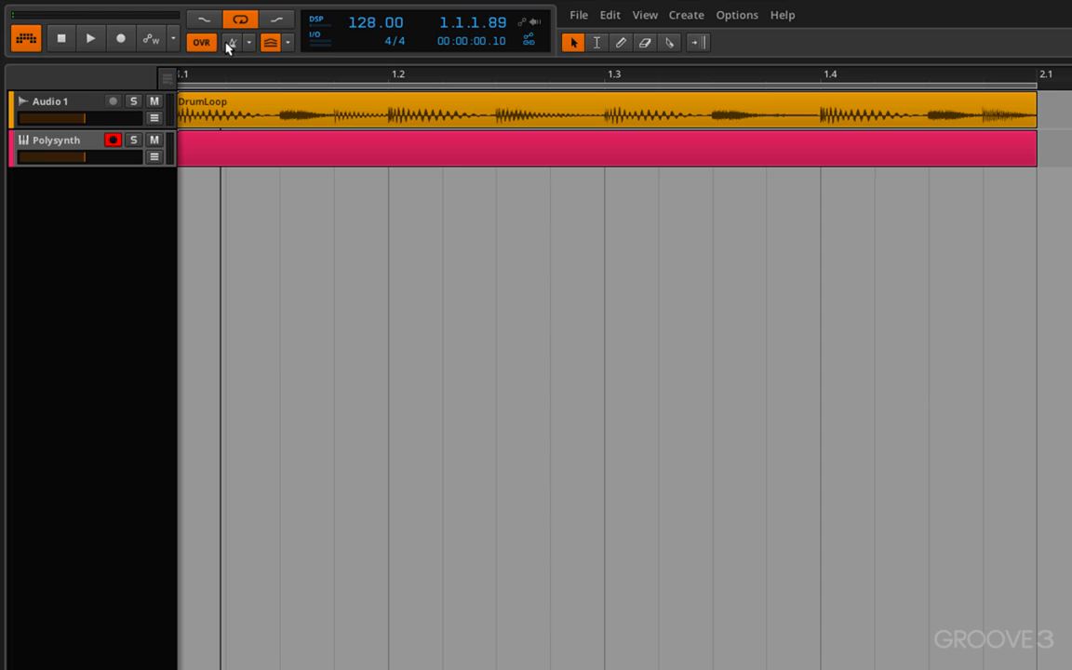
- Enable Play Ticks in the metronome settings while briefly playing and stopping
{"action": "left_click", "coordinate": [235, 44]}
{"action": "left_click", "coordinate": [90, 38]}
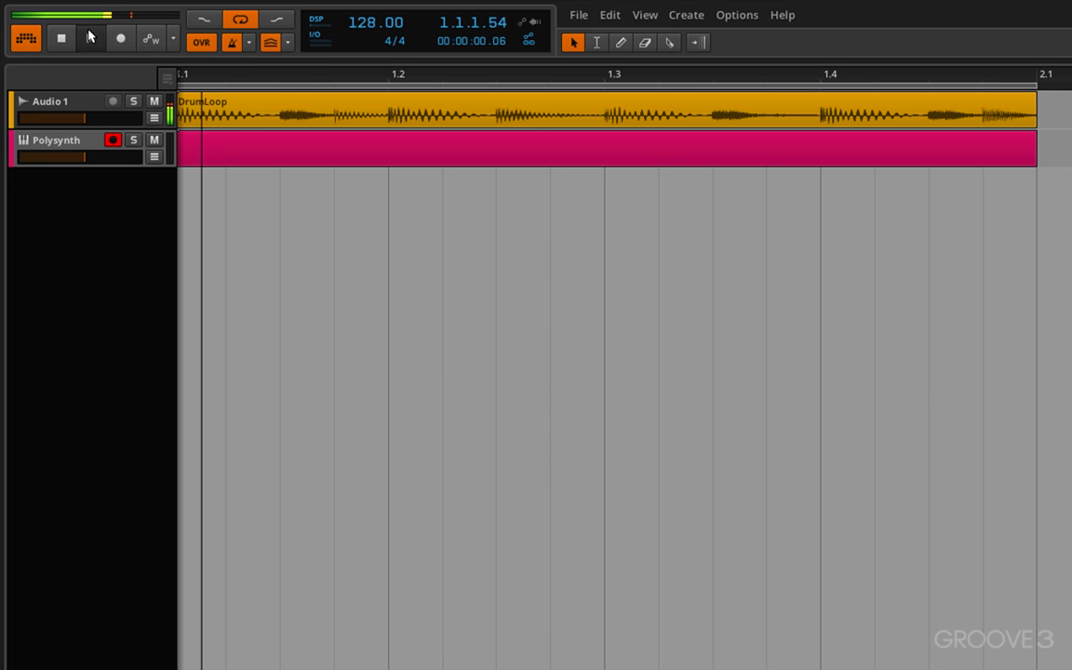
{"action": "left_click", "coordinate": [247, 44]}
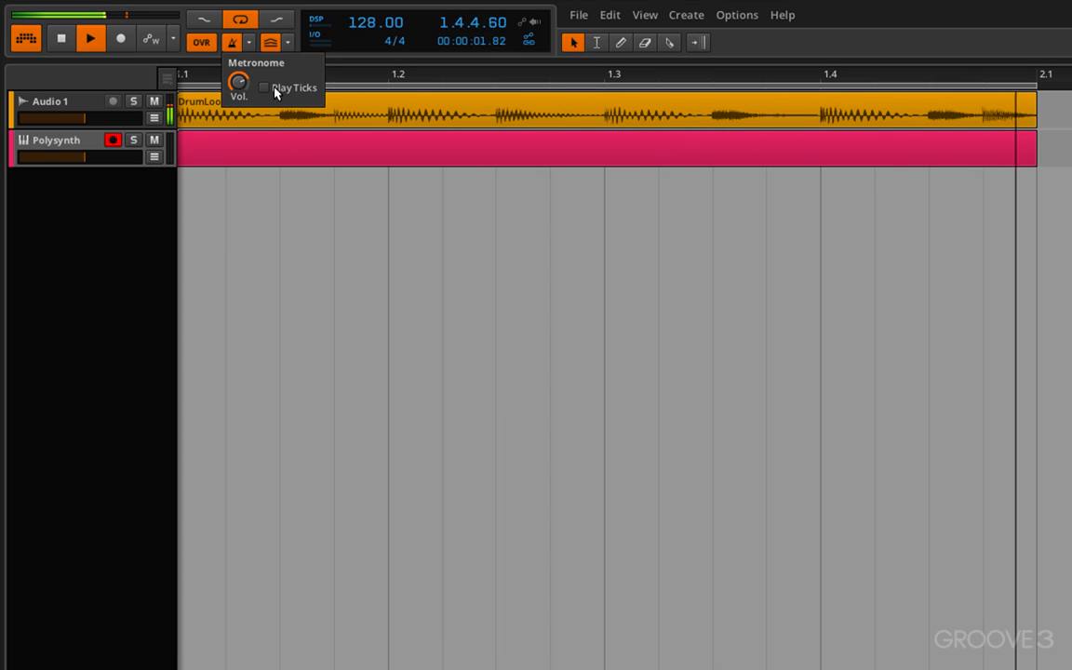
{"action": "left_click", "coordinate": [105, 46]}
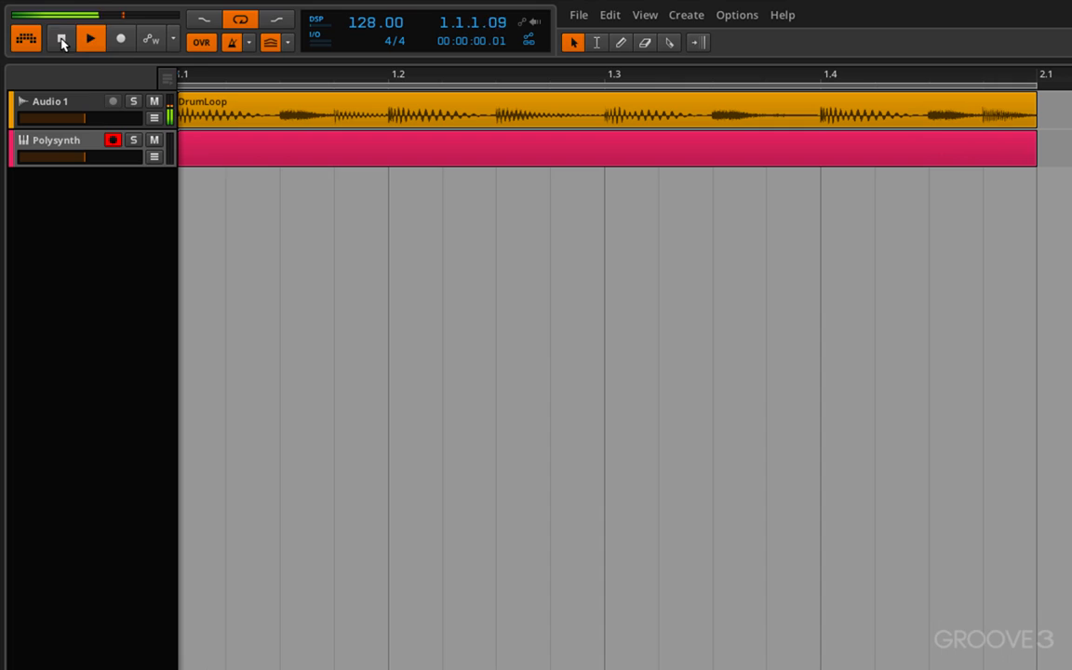
{"action": "left_click", "coordinate": [61, 38]}
{"action": "left_click", "coordinate": [249, 43]}
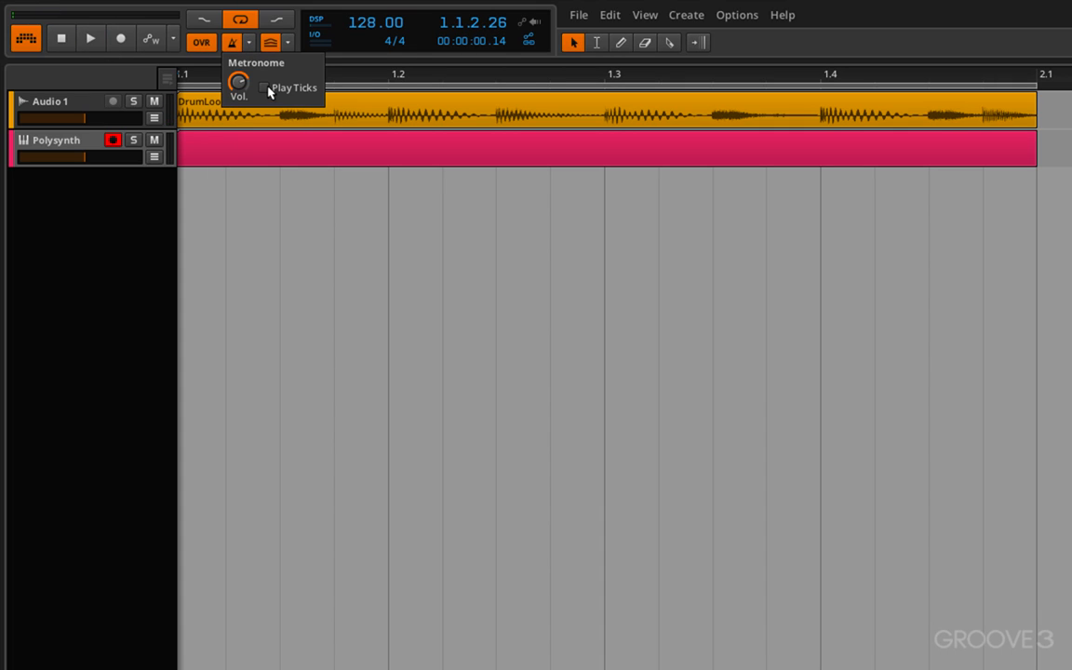
{"action": "left_click", "coordinate": [264, 87]}
{"action": "left_click", "coordinate": [88, 44]}
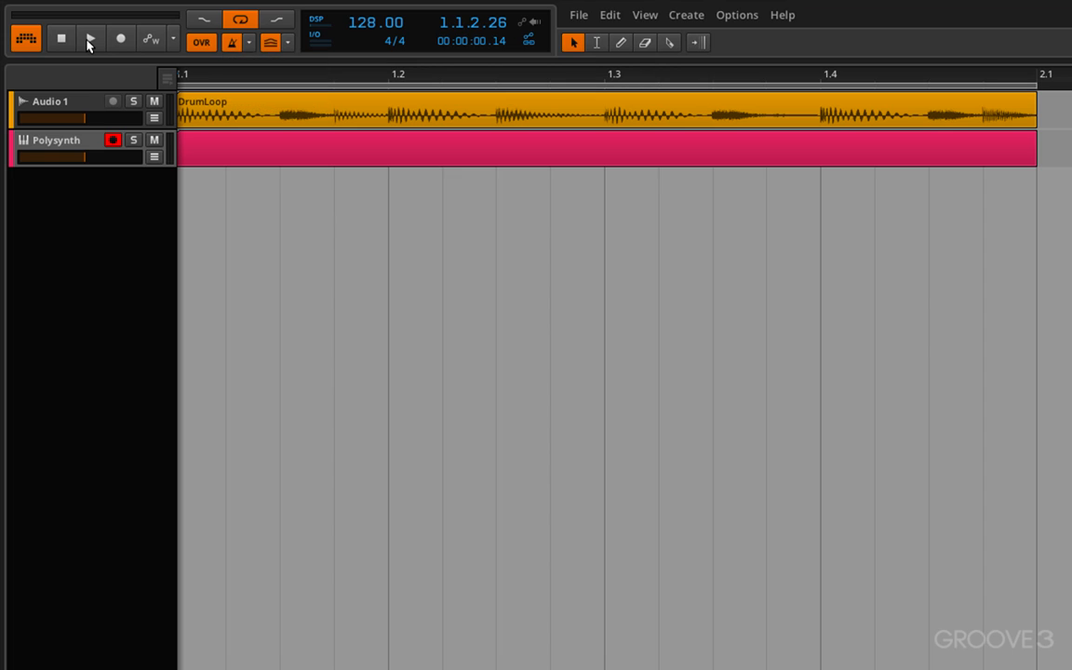
- Mute the Polysynth and Audio 1 tracks during playback, then stop
{"action": "left_click", "coordinate": [90, 41]}
{"action": "left_click", "coordinate": [154, 140]}
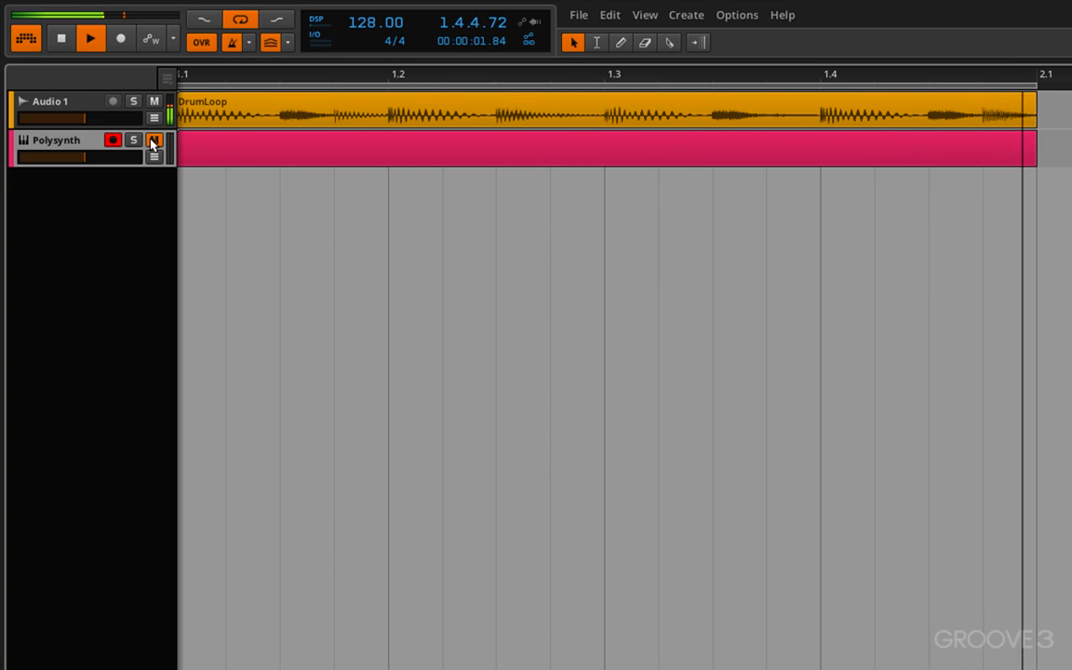
{"action": "left_click", "coordinate": [153, 102]}
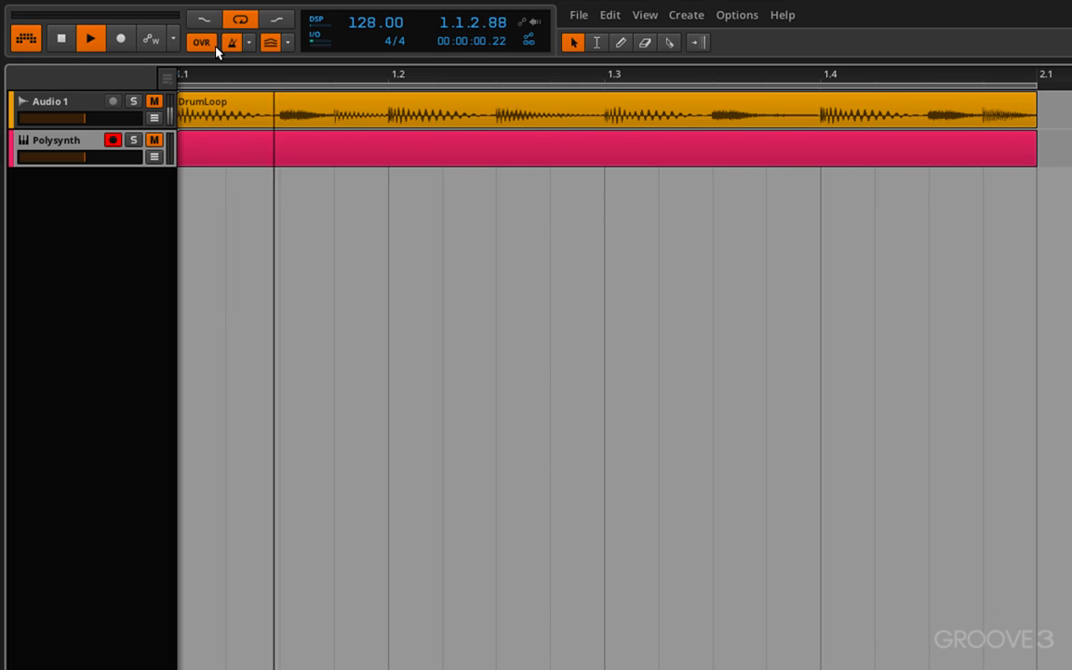
{"action": "left_click", "coordinate": [60, 38]}
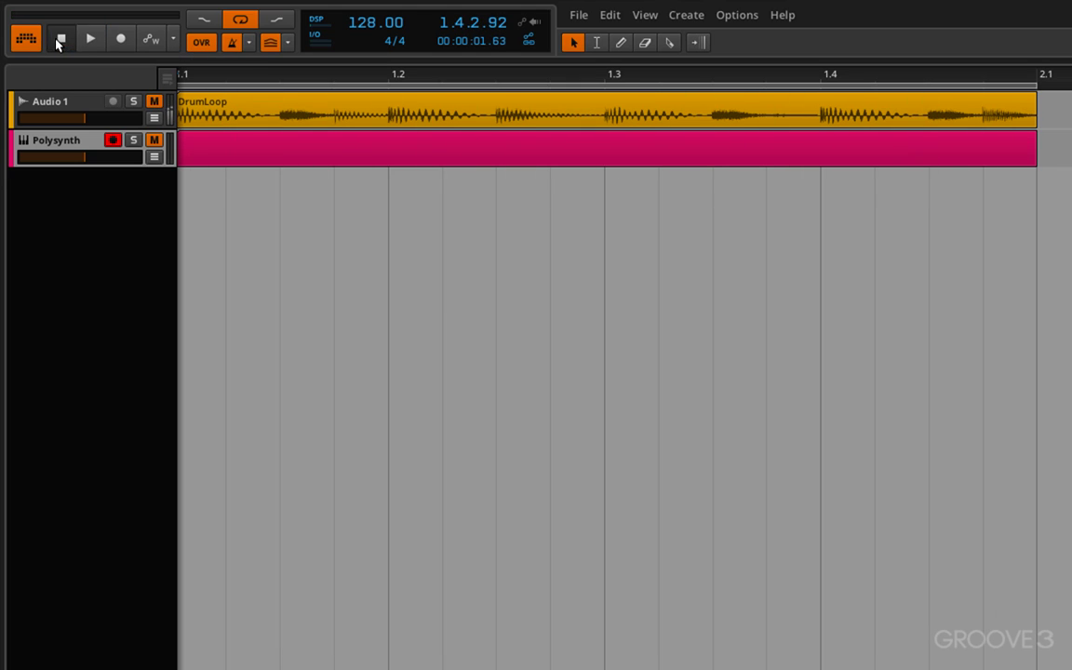
{"action": "left_click", "coordinate": [248, 43]}
{"action": "left_click", "coordinate": [286, 44]}
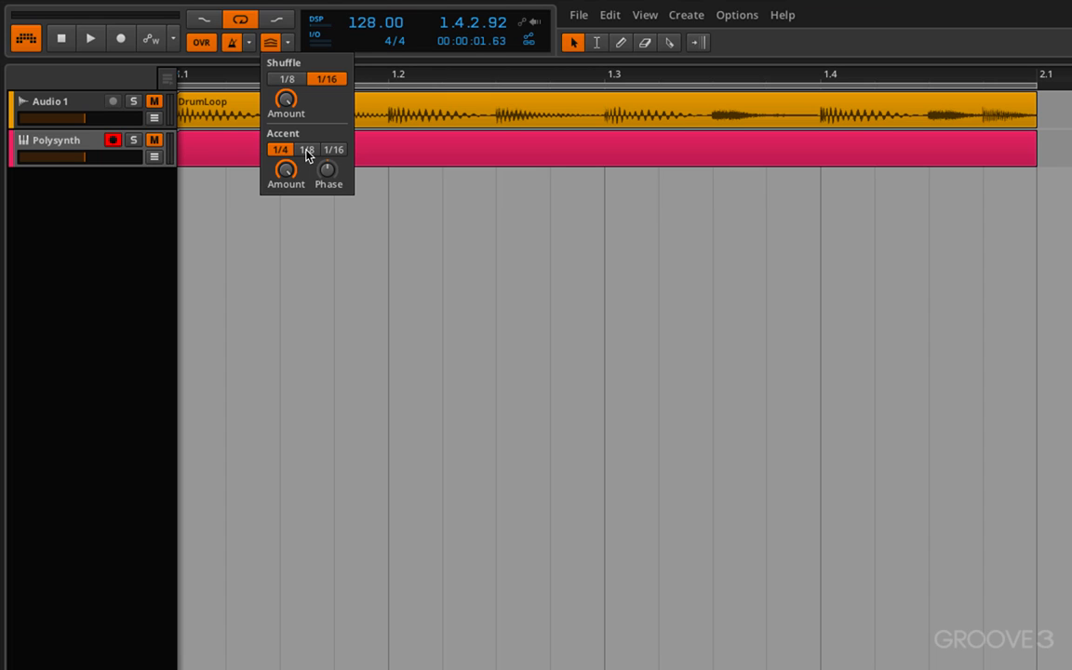
{"action": "left_click", "coordinate": [287, 43]}
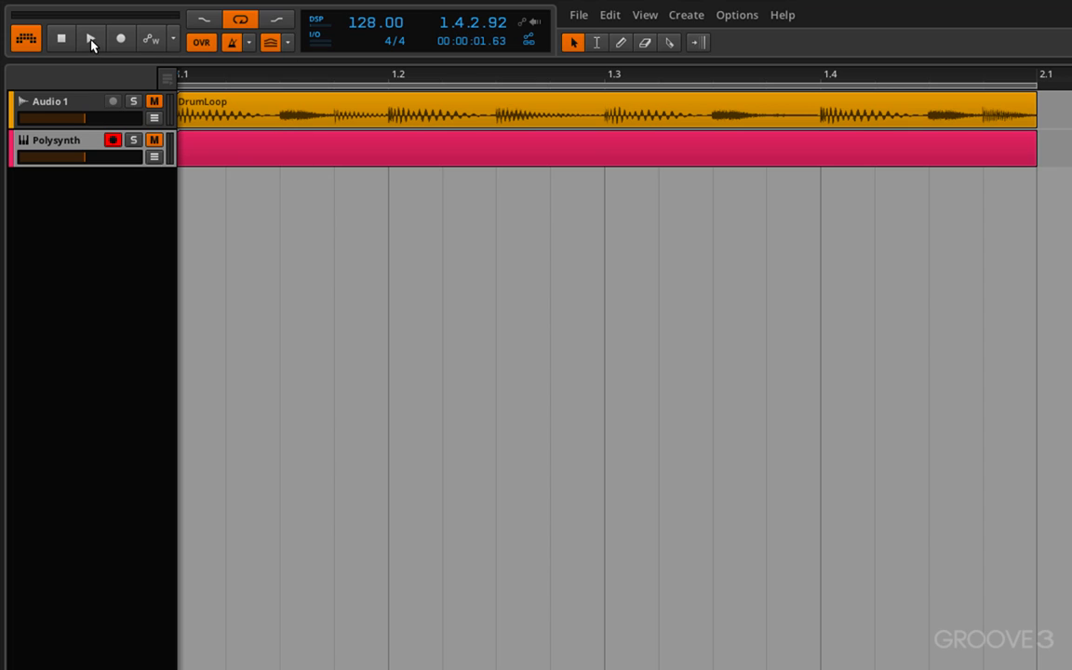
- Enable 'Automation follows when clips are moved' in the transport display and select the Polysynth clip
{"action": "left_click", "coordinate": [91, 43]}
{"action": "left_click", "coordinate": [62, 39]}
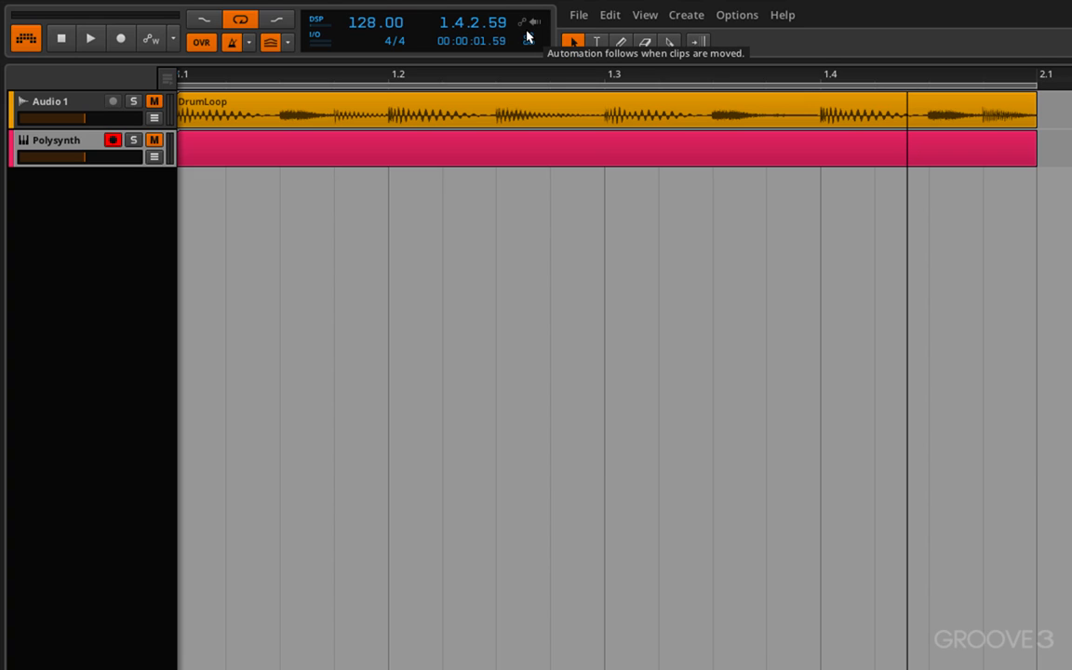
{"action": "left_click", "coordinate": [528, 40]}
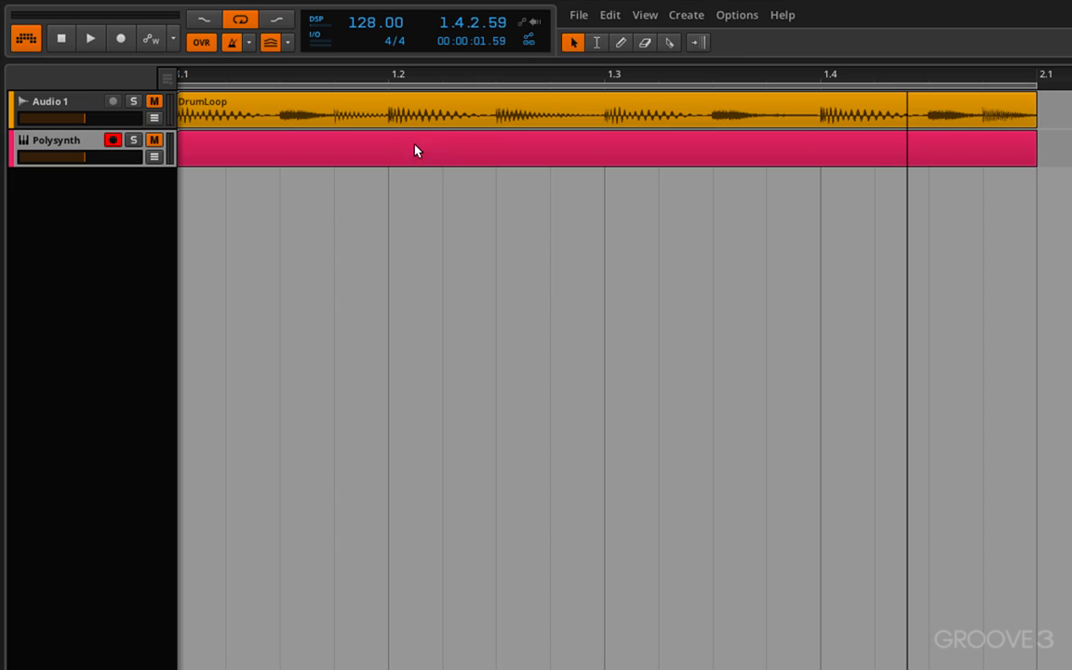
{"action": "left_click", "coordinate": [375, 153]}
- Drag the Polysynth clip later, then back near bar 1.1
{"action": "left_click_drag", "start_coordinate": [349, 153], "coordinate": [636, 153]}
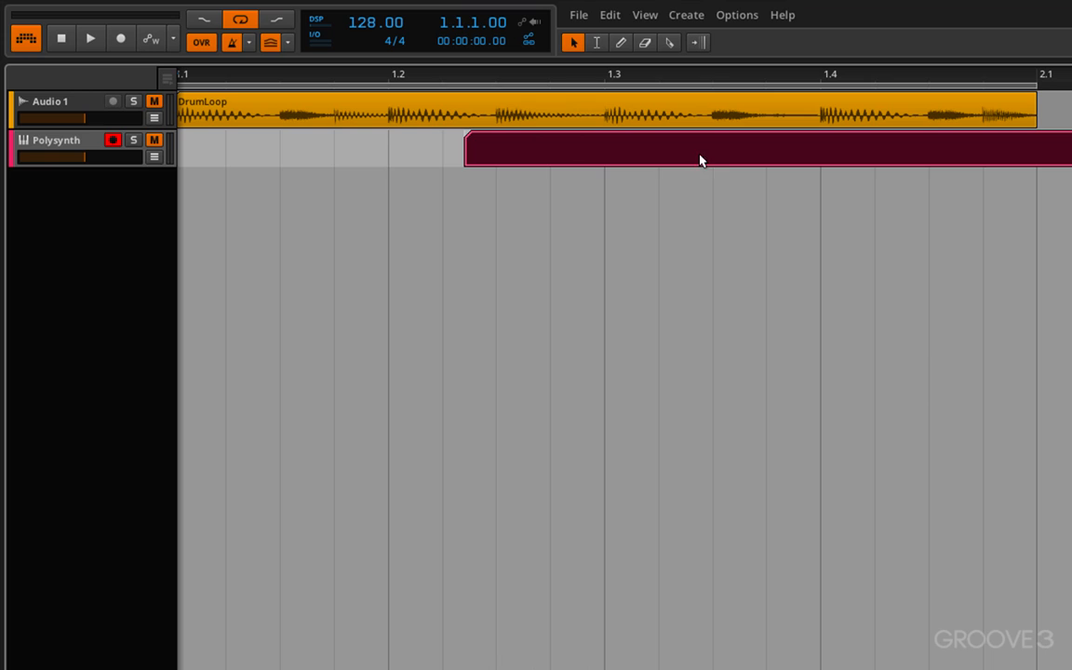
{"action": "left_click_drag", "start_coordinate": [726, 156], "coordinate": [432, 144]}
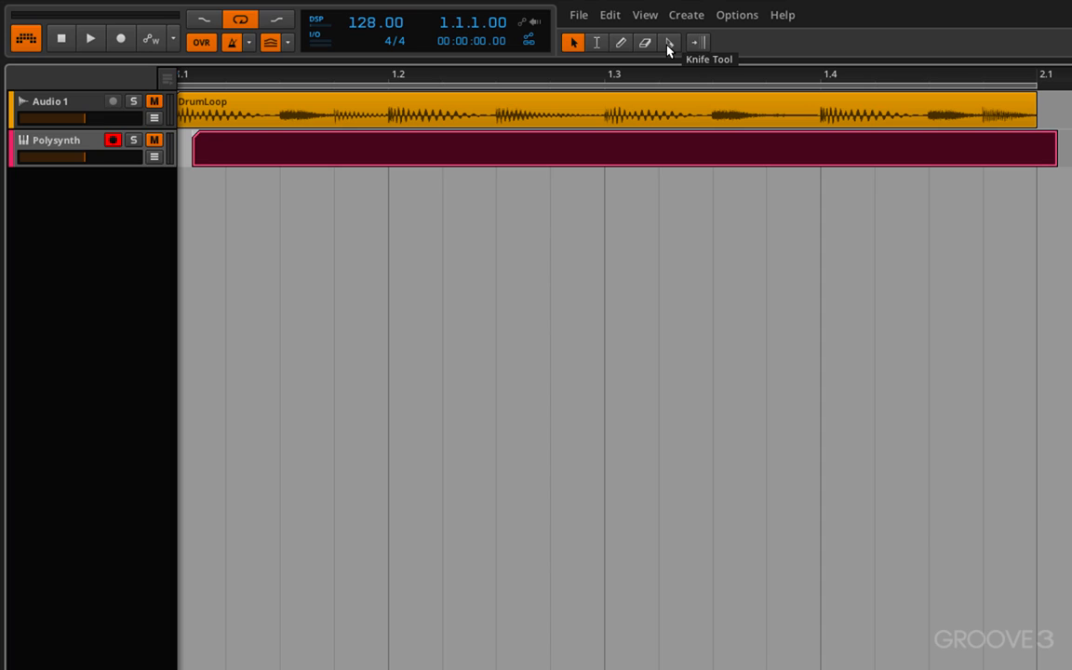
- Cycle through the time-selection, pencil, eraser and knife tools with number keys and Alt
{"action": "key", "text": "2"}
{"action": "key", "text": "3"}
{"action": "key", "text": "4"}
{"action": "key", "text": "5"}
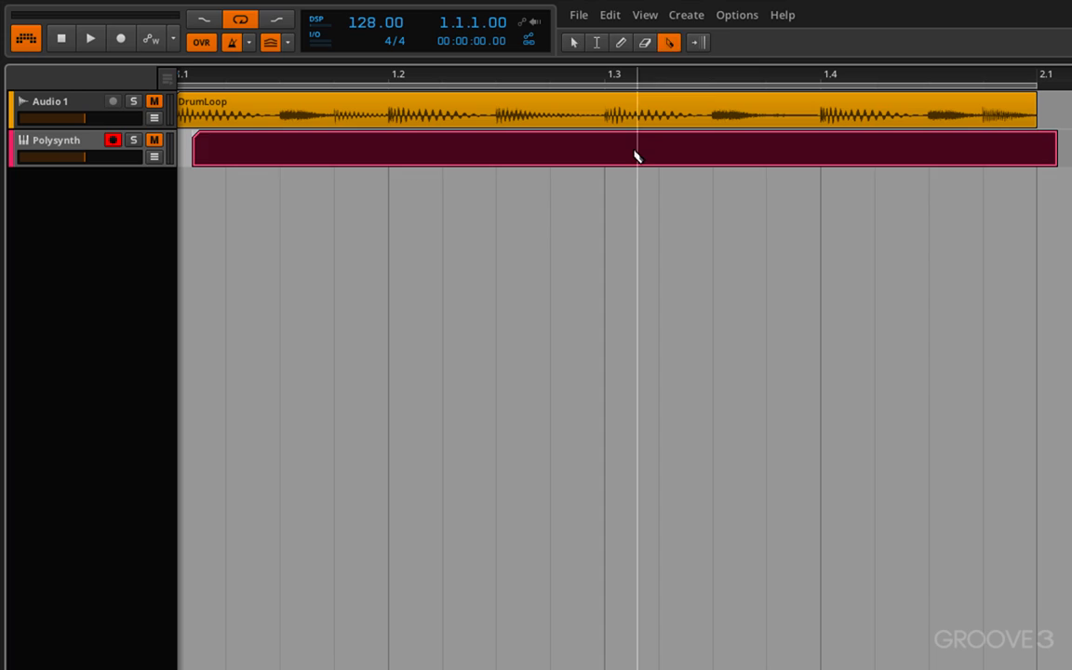
{"action": "key", "text": "2"}
{"action": "key", "text": "3"}
{"action": "key", "text": "4"}
{"action": "key", "text": "5"}
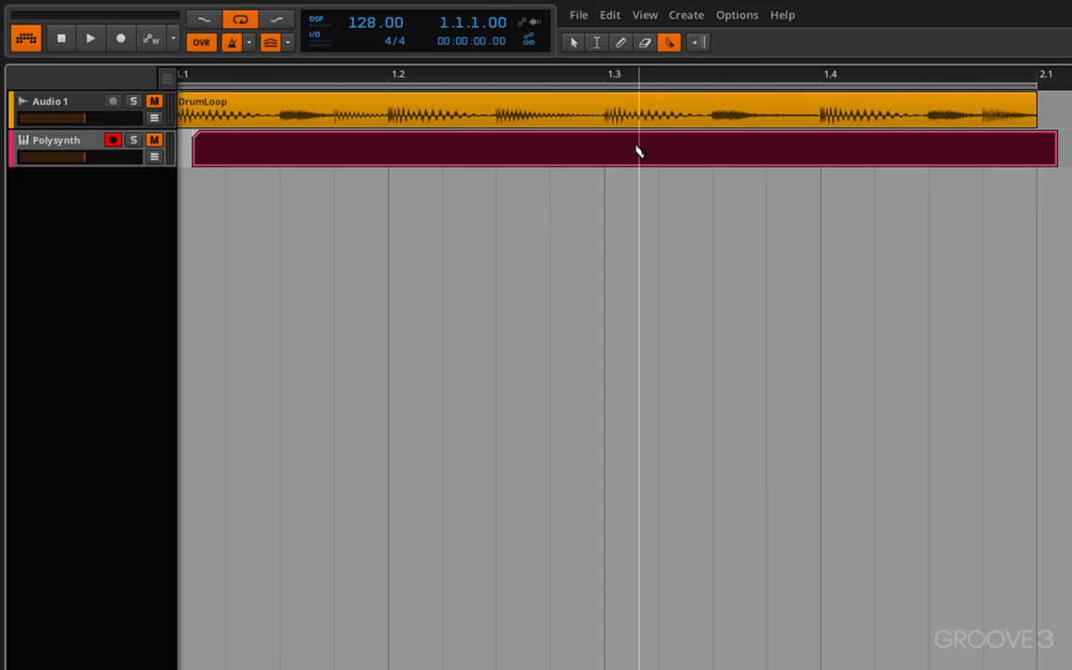
{"action": "key", "text": "1"}
{"action": "key", "text": "alt"}
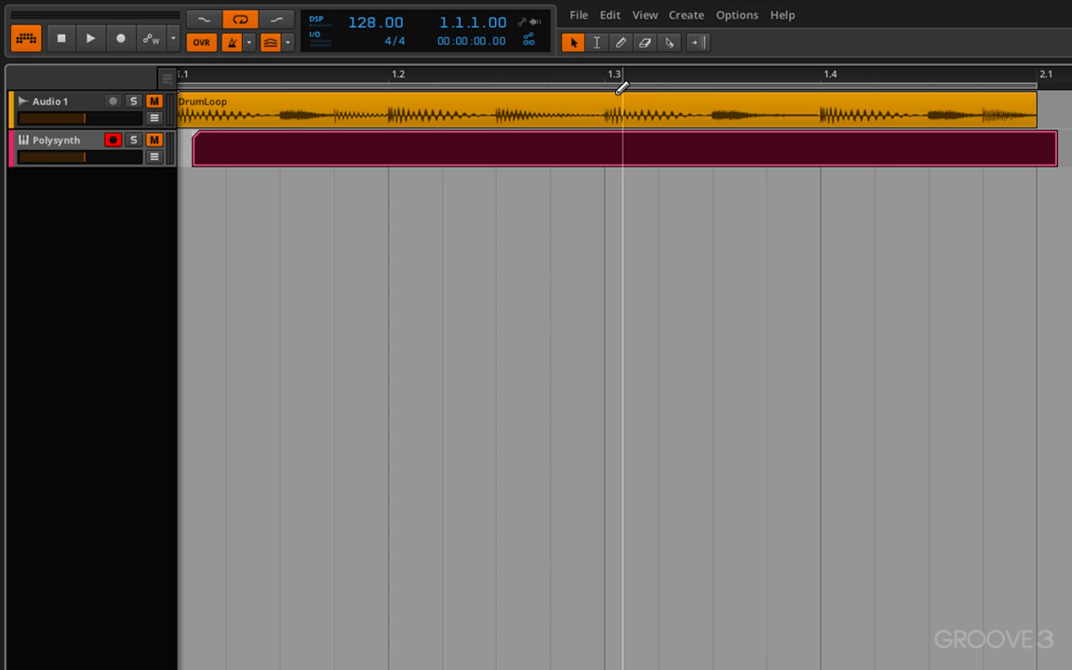
{"action": "key", "text": "3"}
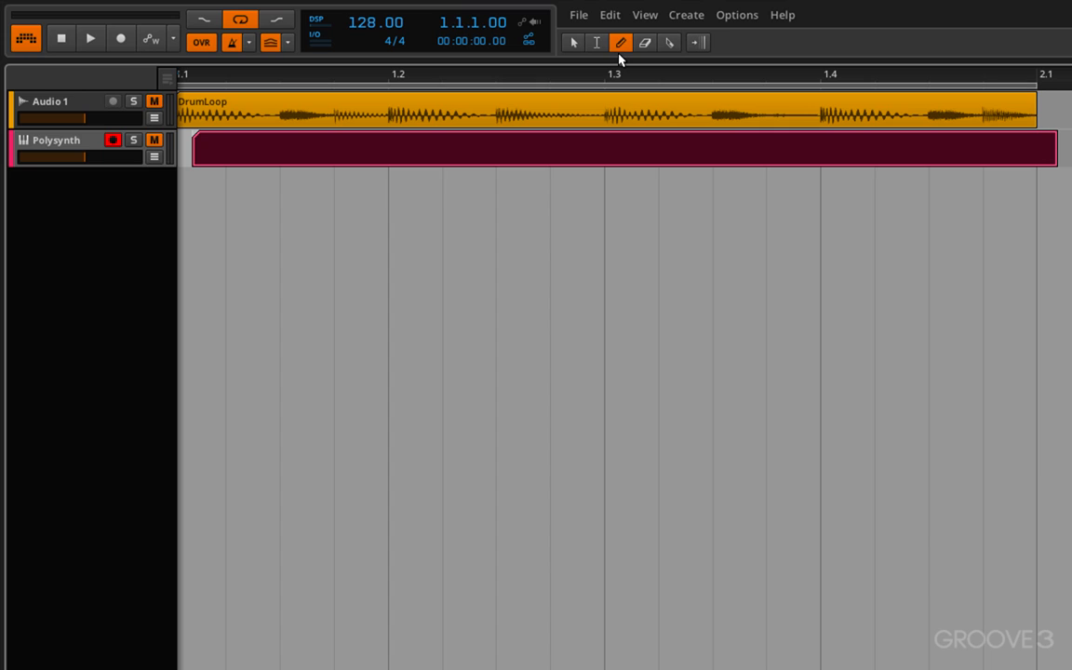
- Move the Polysynth clip to start at 1.1.2 and pencil in a new clip from bar 1.2
{"action": "left_click", "coordinate": [573, 42]}
{"action": "left_click_drag", "start_coordinate": [335, 139], "coordinate": [366, 149]}
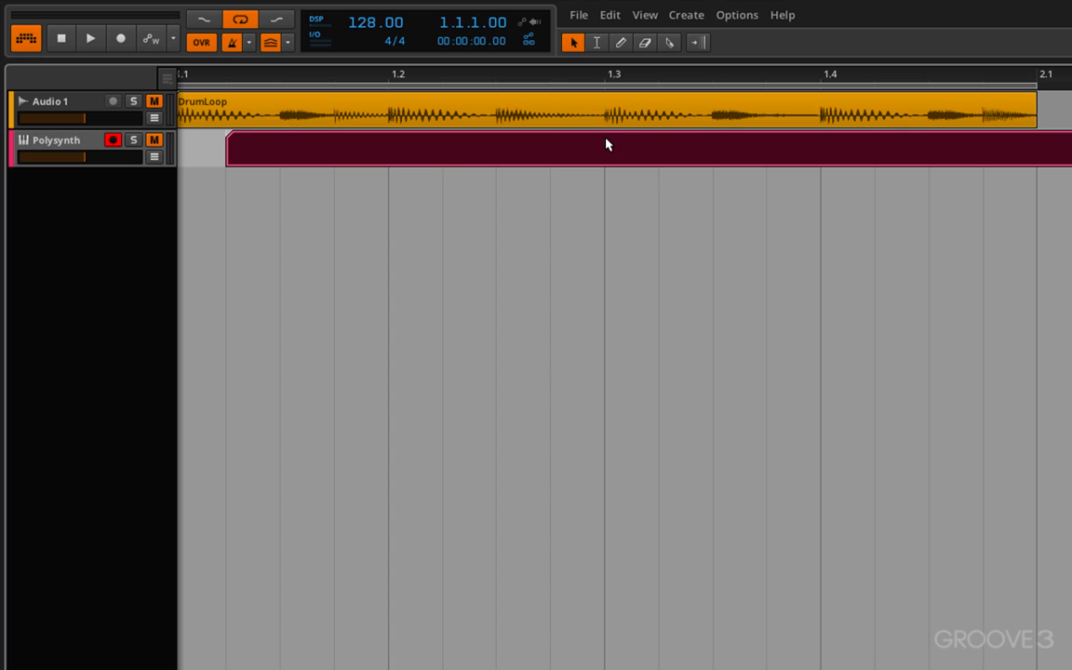
{"action": "key", "text": "3"}
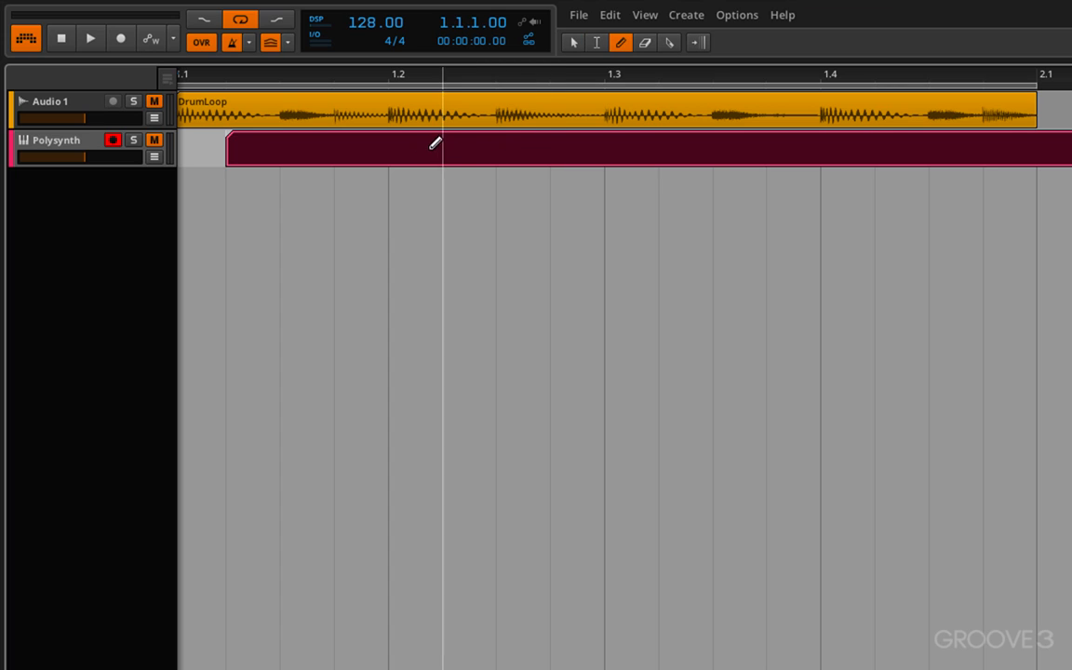
{"action": "left_click_drag", "start_coordinate": [391, 149], "coordinate": [562, 154]}
{"action": "key", "text": "1"}
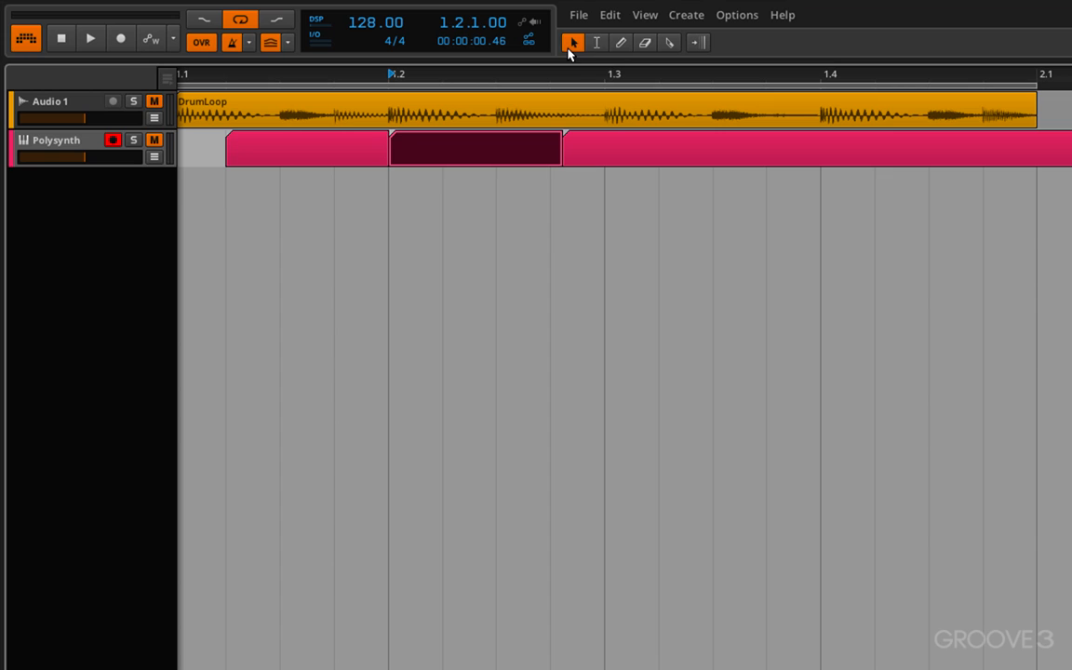
- Slide the first two Polysynth clips together near bar 1 and push the third past 1.3
{"action": "left_click_drag", "start_coordinate": [329, 147], "coordinate": [293, 149]}
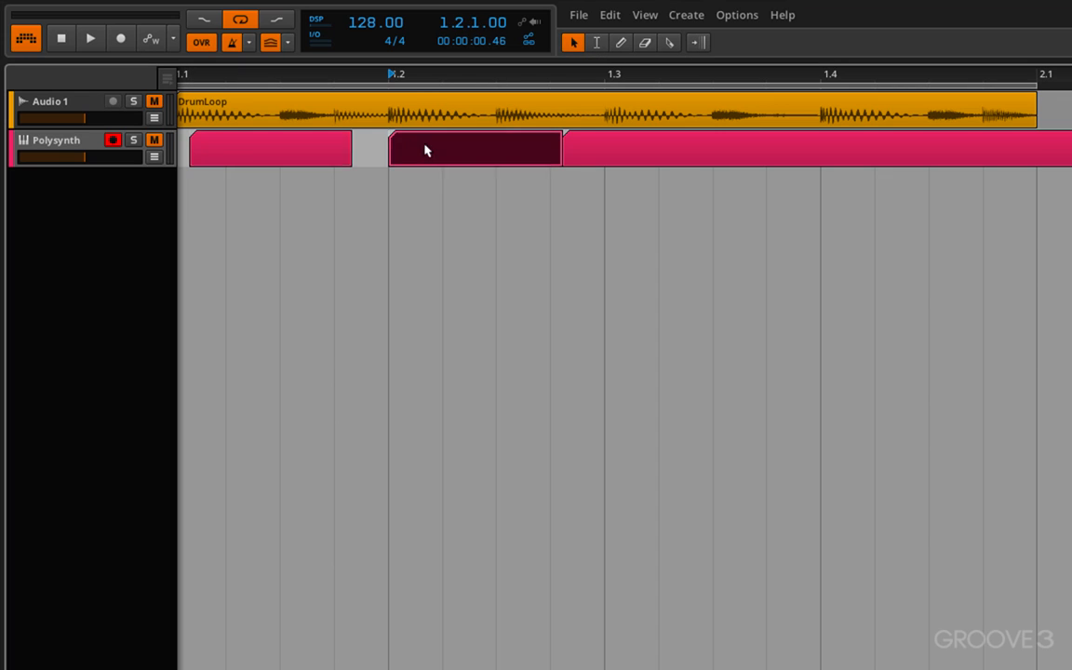
{"action": "left_click_drag", "start_coordinate": [426, 148], "coordinate": [371, 149]}
{"action": "left_click", "coordinate": [583, 149]}
{"action": "left_click_drag", "start_coordinate": [583, 149], "coordinate": [669, 149]}
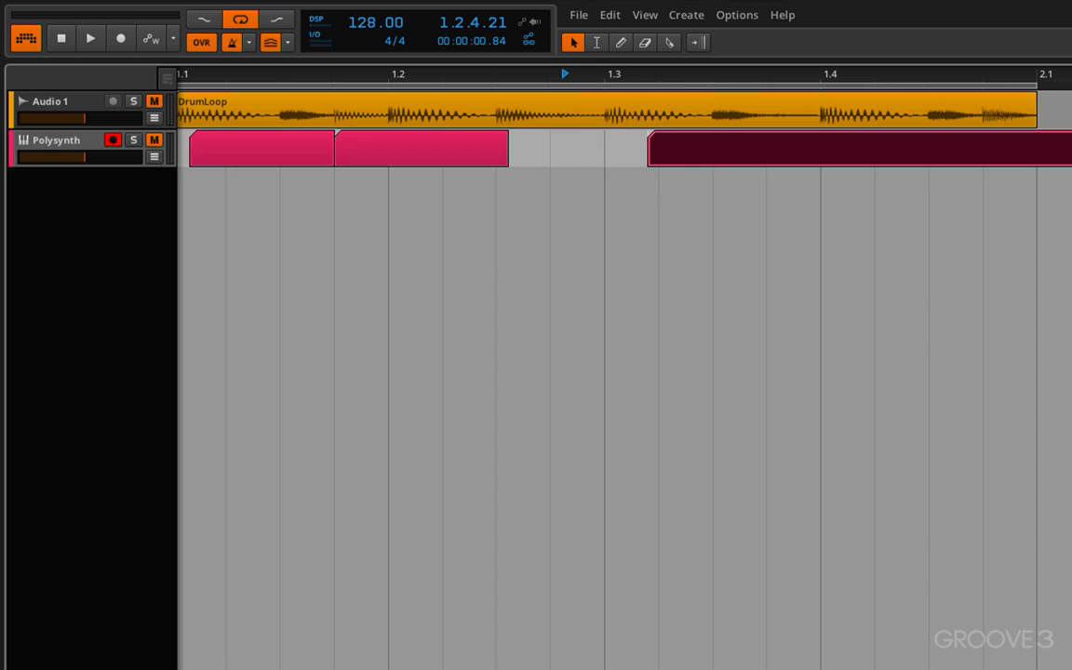
- Create new clips filling the Polysynth gap and another just after bar 2.1
{"action": "double_click", "coordinate": [525, 144]}
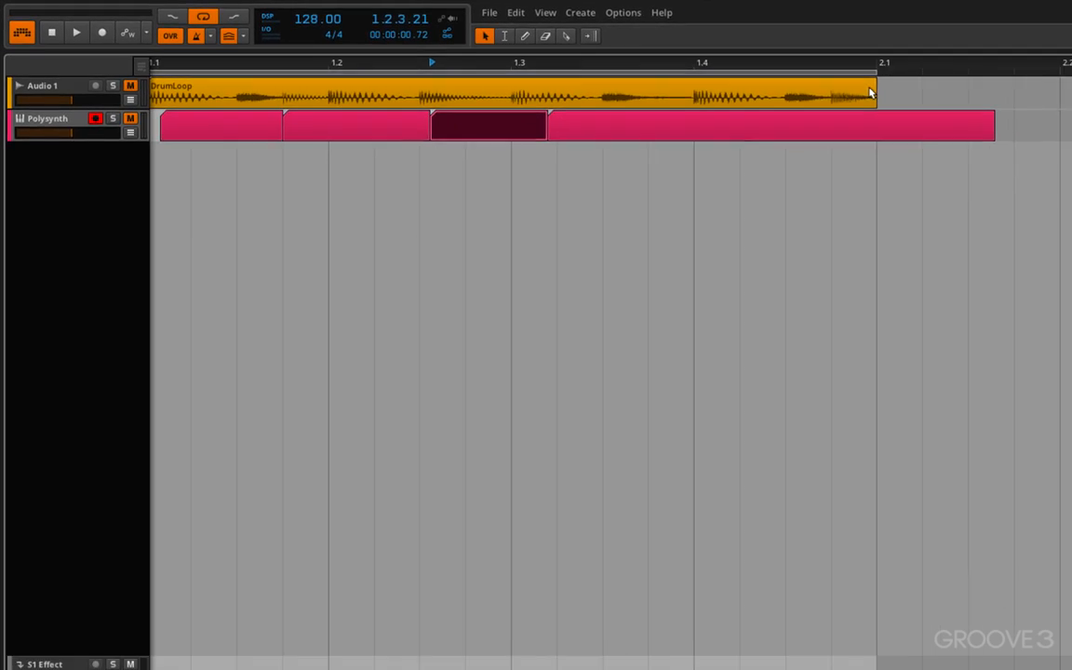
{"action": "double_click", "coordinate": [913, 107]}
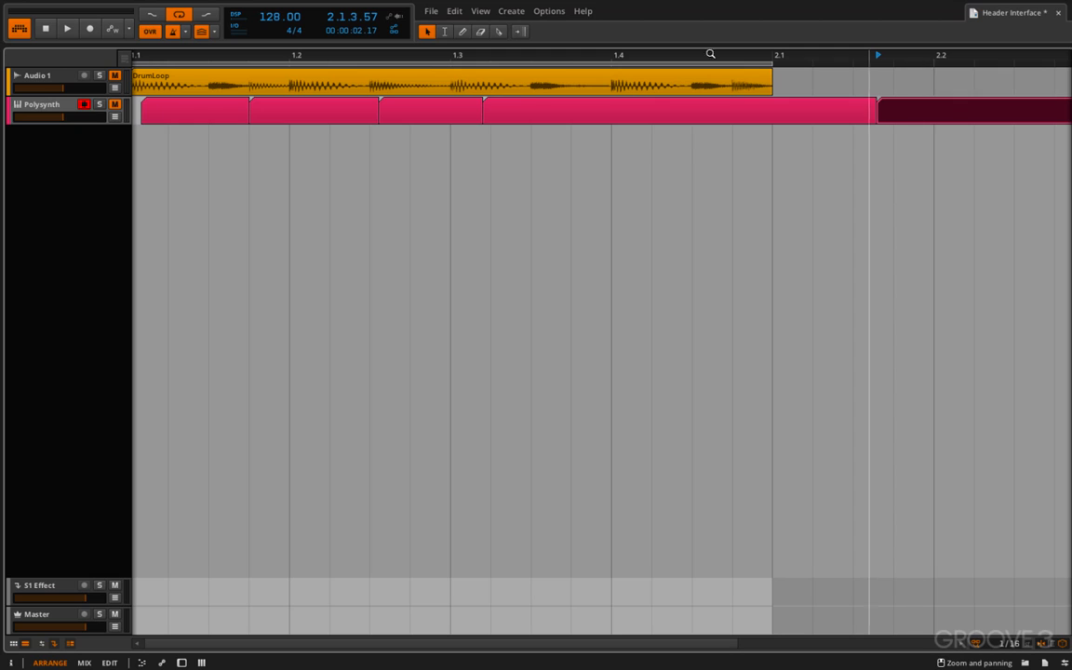
- Split a short time-selected stretch of the Polysynth clip before 1.3 into its own clip
{"action": "left_click", "coordinate": [442, 34]}
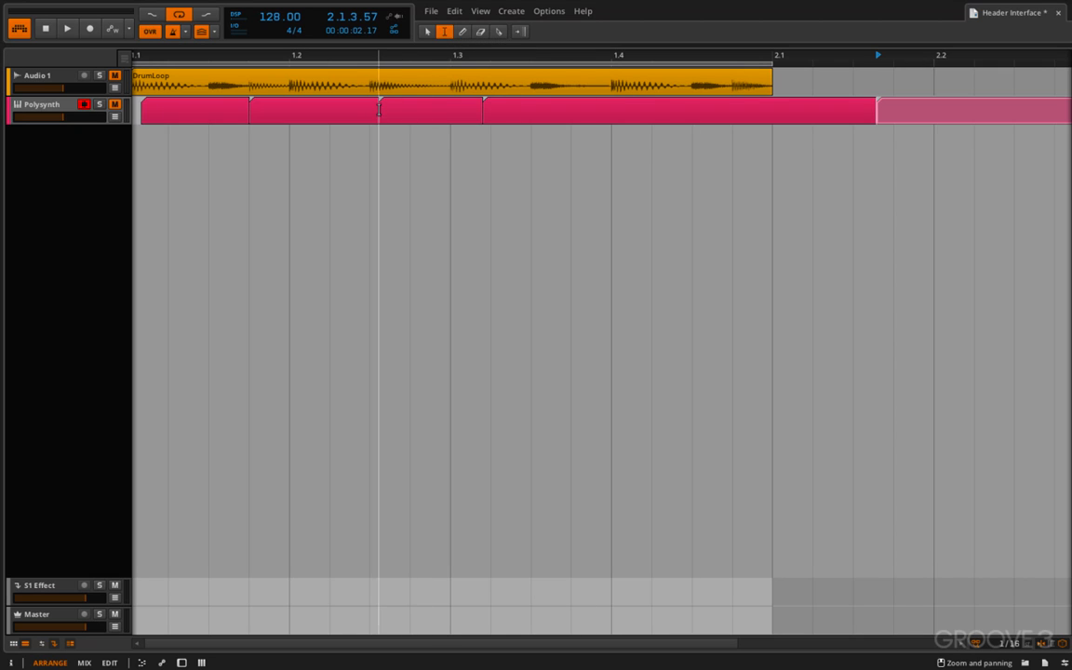
{"action": "left_click_drag", "start_coordinate": [399, 112], "coordinate": [438, 112]}
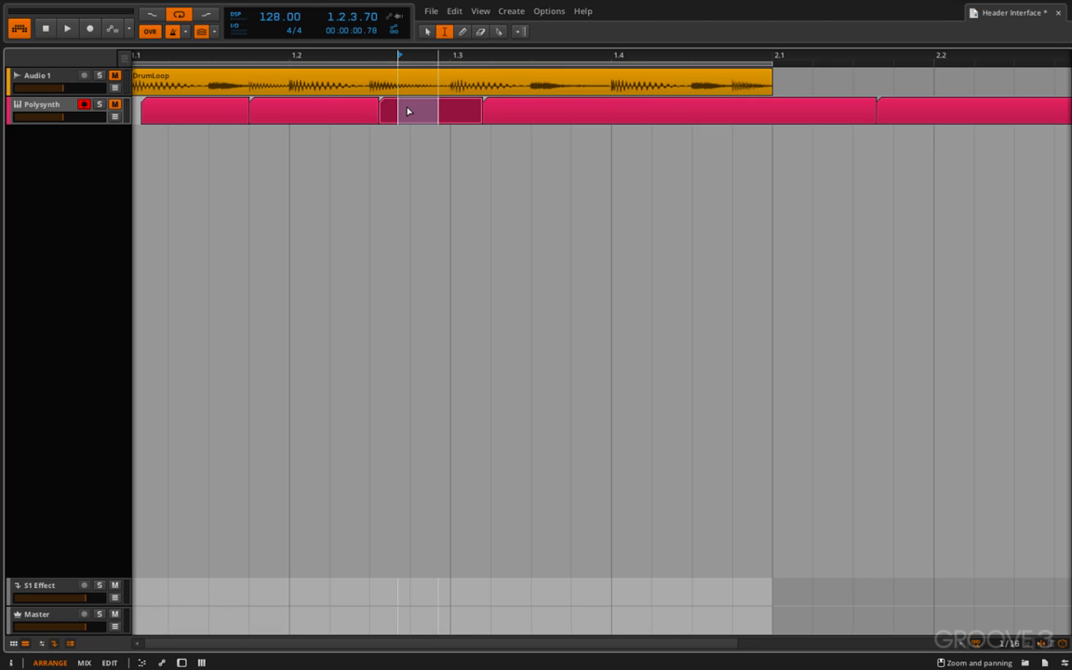
{"action": "right_click", "coordinate": [408, 112]}
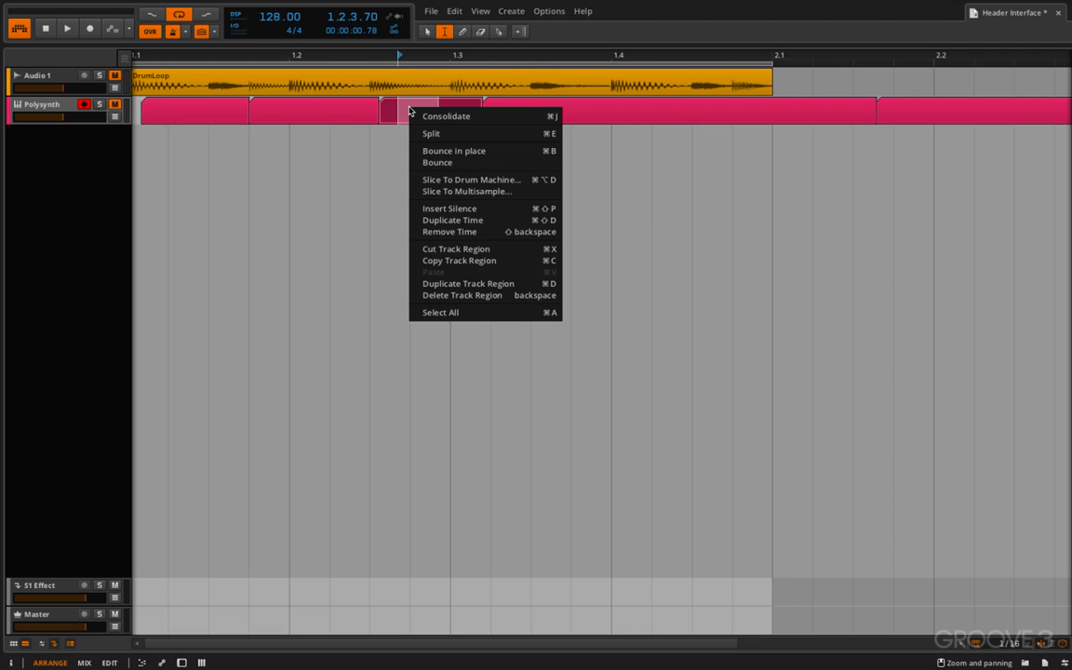
{"action": "left_click", "coordinate": [431, 133]}
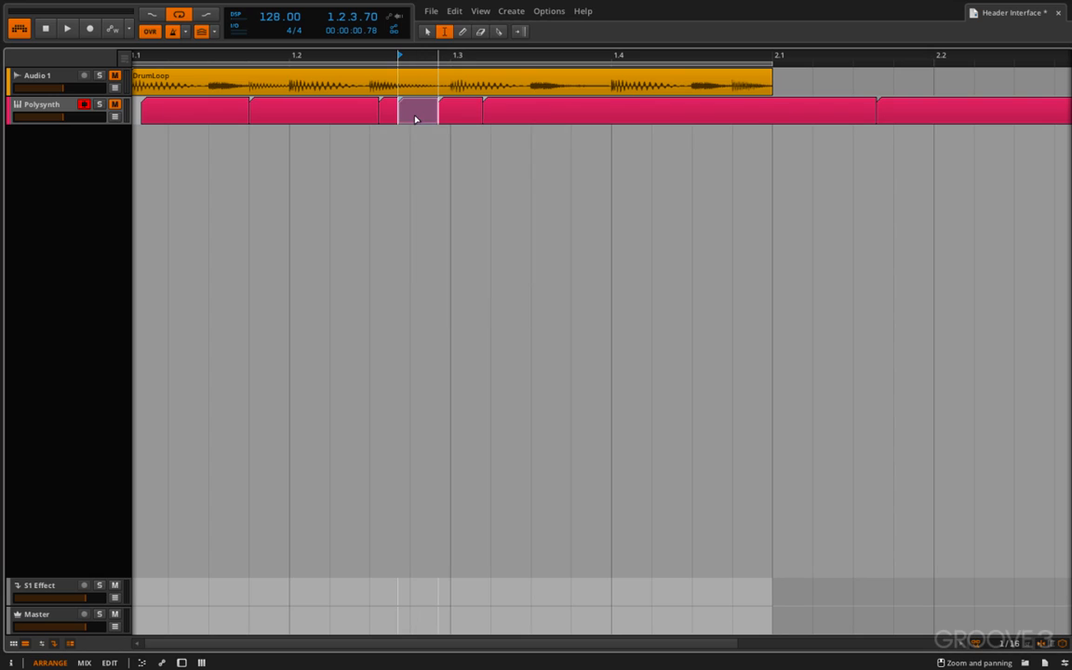
- Dismiss the cut piece's context menu and mark another time range on the long clip
{"action": "right_click", "coordinate": [415, 115]}
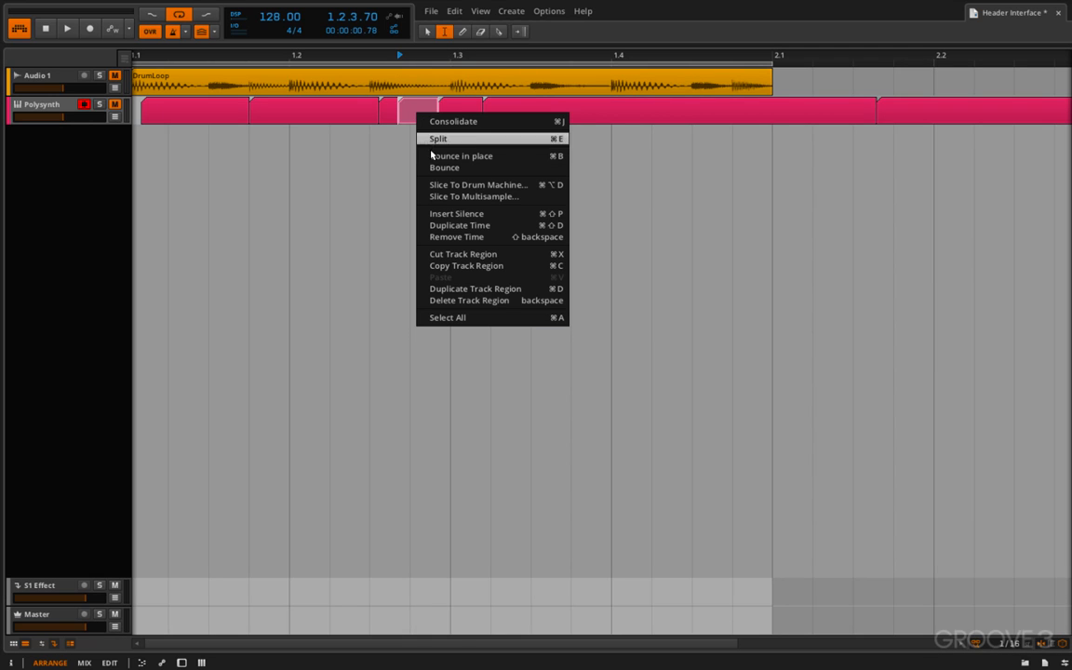
{"action": "left_click", "coordinate": [355, 100]}
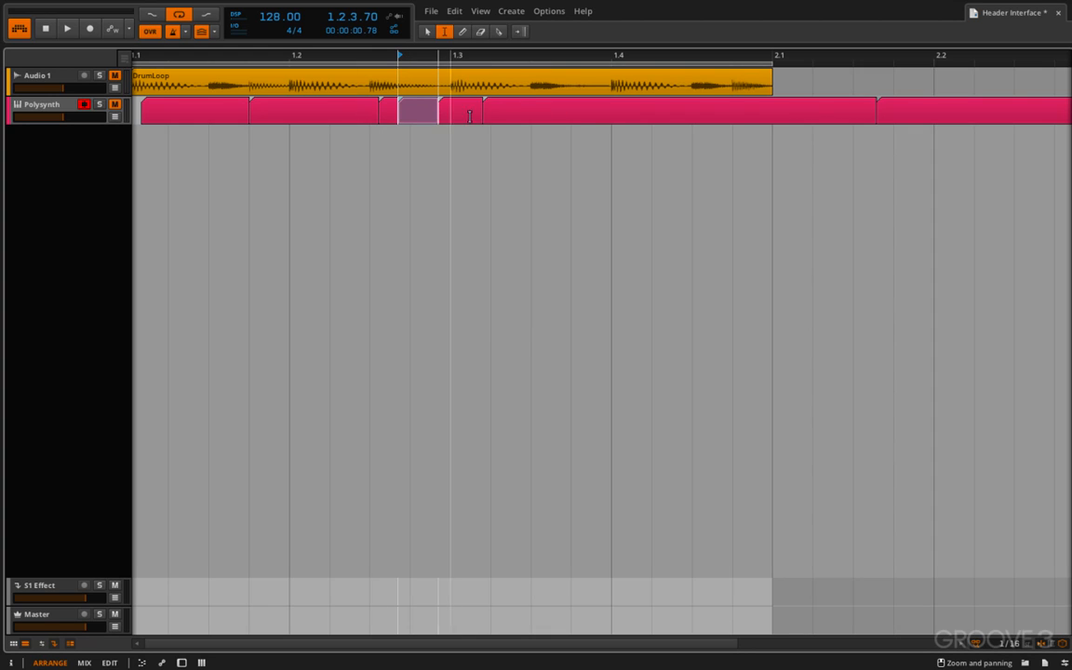
{"action": "mouse_move", "coordinate": [531, 112]}
{"action": "left_mouse_down"}
{"action": "mouse_move", "coordinate": [575, 113]}
{"action": "mouse_move", "coordinate": [551, 116]}
{"action": "left_mouse_up"}
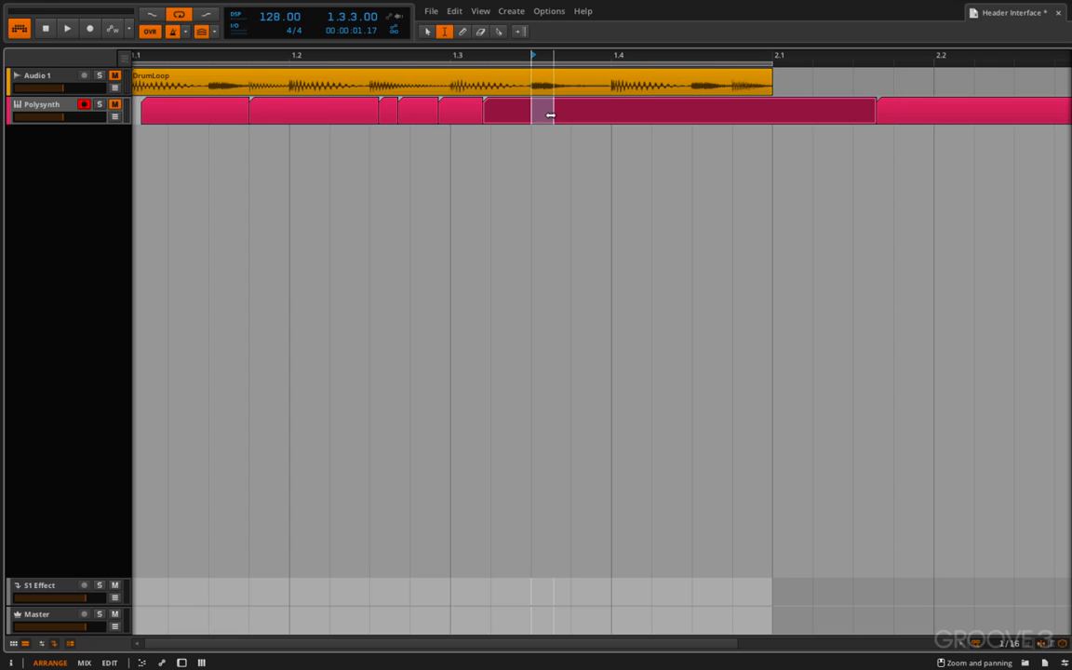
{"action": "key", "text": "1"}
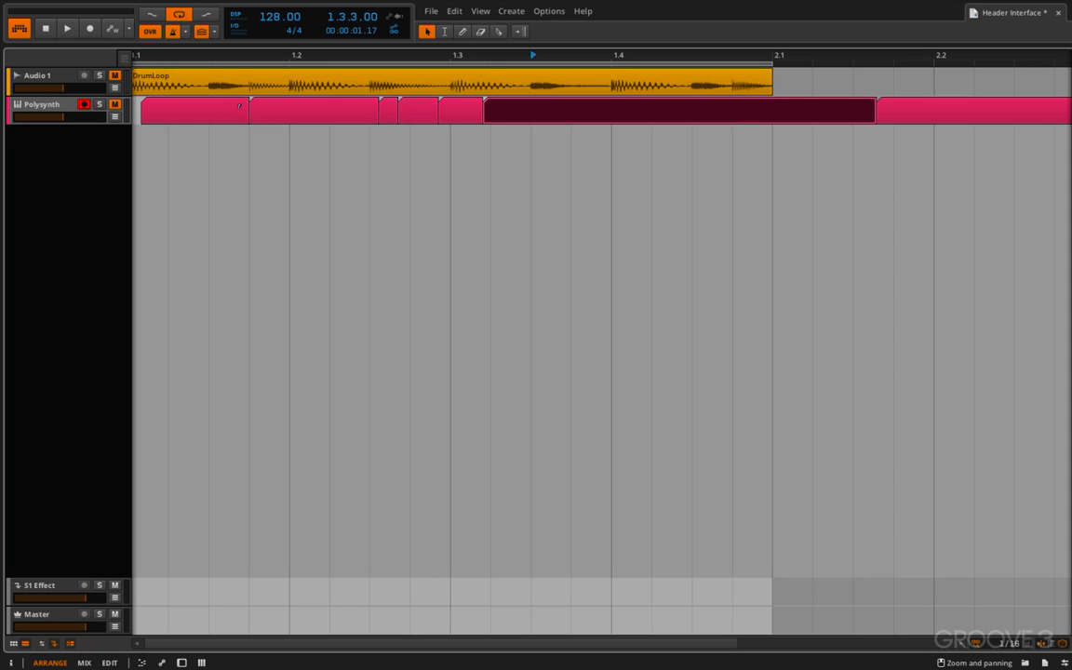
- Delete the first four Polysynth clips up to the short one before 1.3
{"action": "left_click", "coordinate": [216, 111]}
{"action": "key", "text": "Delete"}
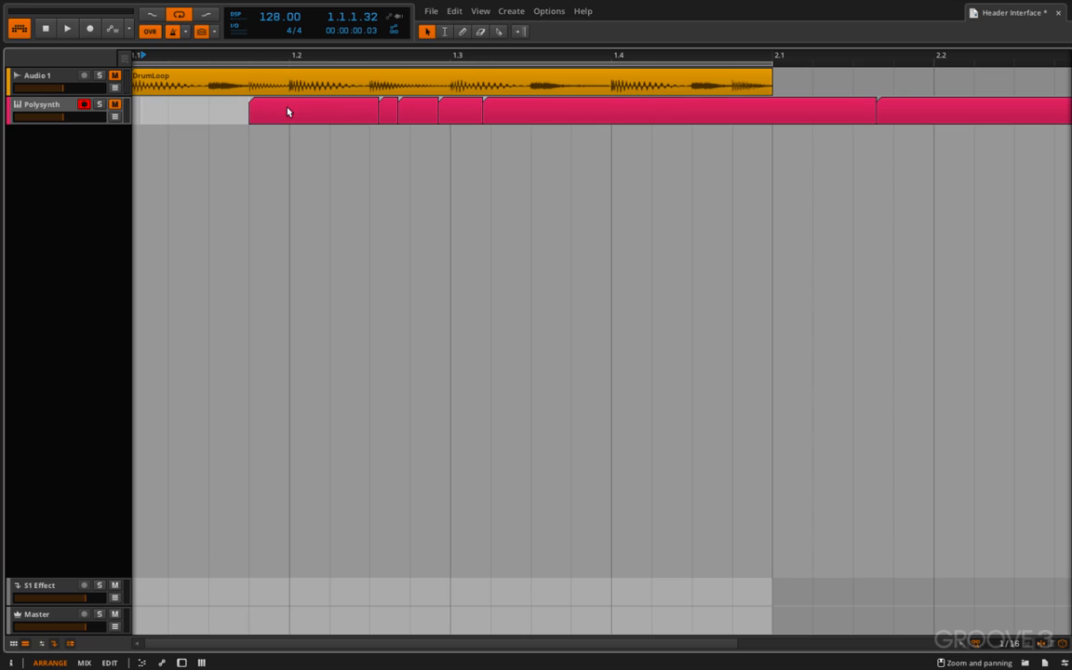
{"action": "left_click", "coordinate": [286, 110]}
{"action": "key", "text": "Delete"}
{"action": "left_click", "coordinate": [387, 111]}
{"action": "key", "text": "Delete"}
{"action": "left_click", "coordinate": [426, 110]}
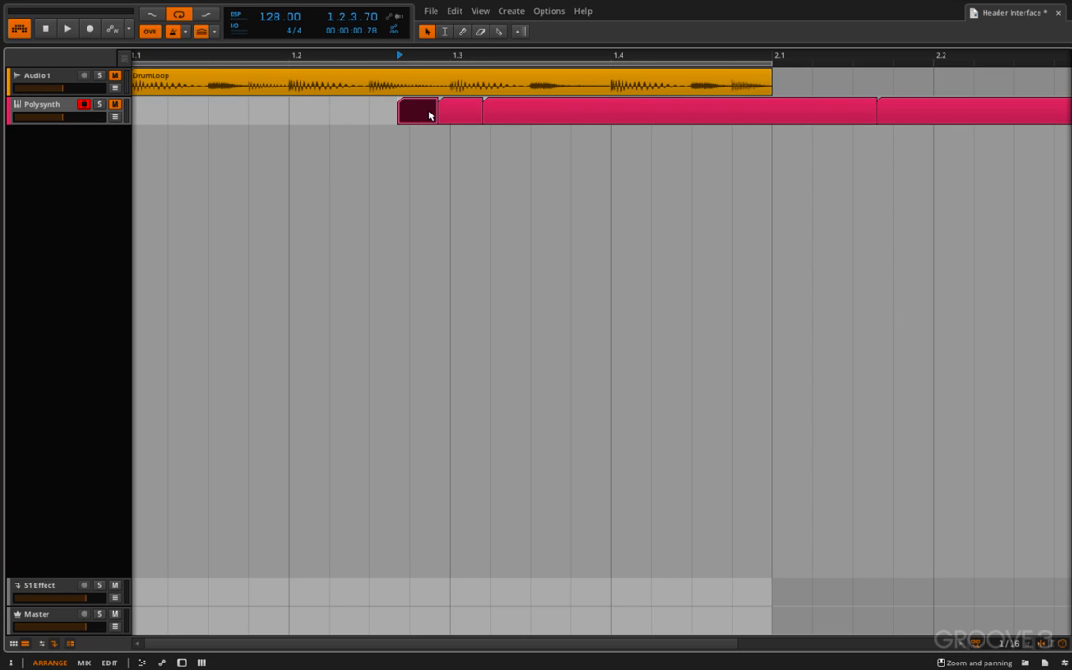
{"action": "key", "text": "Delete"}
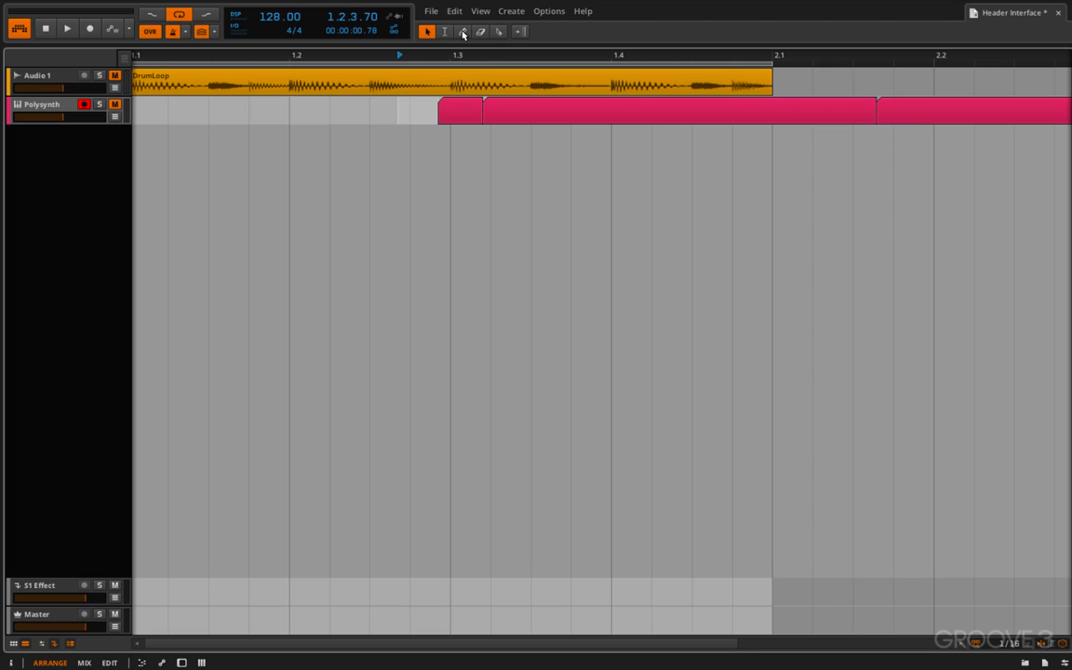
- Pencil new Polysynth clips into the opening bars, before bar 2, and over the long clip near 1.4
{"action": "left_click", "coordinate": [464, 34]}
{"action": "mouse_move", "coordinate": [233, 110]}
{"action": "left_mouse_down"}
{"action": "mouse_move", "coordinate": [168, 110]}
{"action": "mouse_move", "coordinate": [383, 109]}
{"action": "left_mouse_up"}
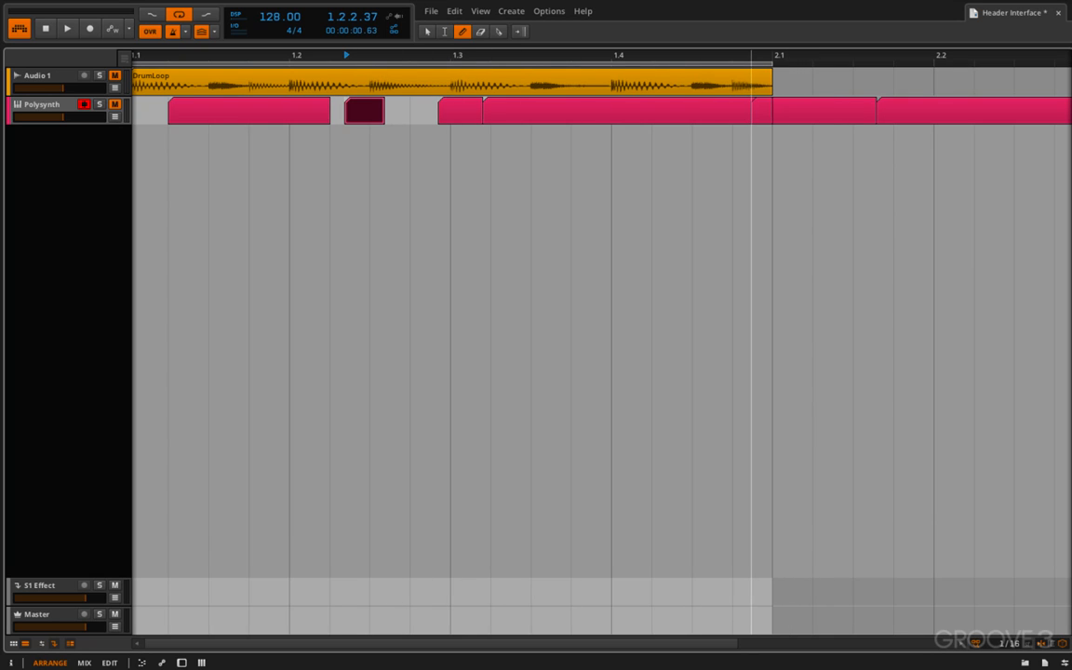
{"action": "left_click_drag", "start_coordinate": [753, 110], "coordinate": [806, 112]}
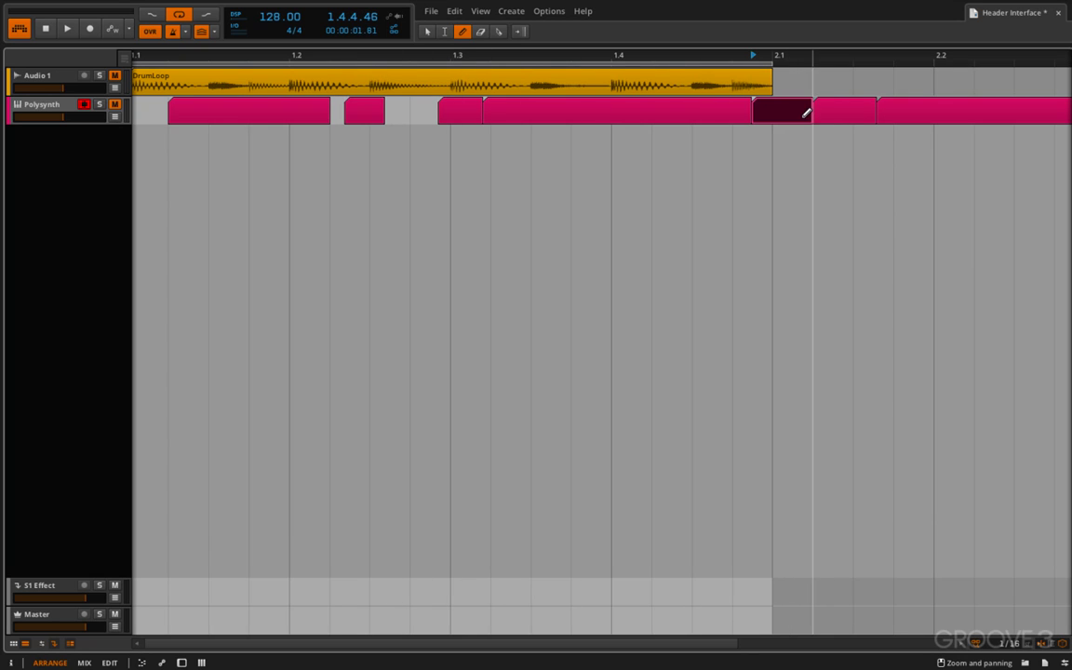
{"action": "left_click", "coordinate": [579, 111]}
{"action": "left_click_drag", "start_coordinate": [573, 111], "coordinate": [648, 113]}
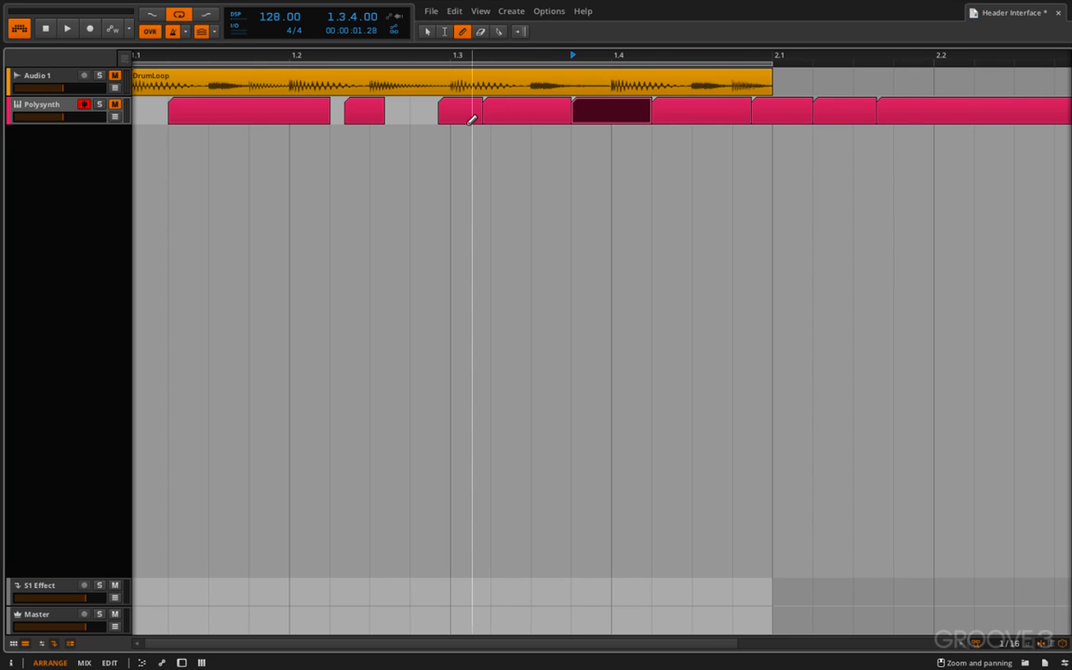
- With the Eraser tool, cut gaps into the Polysynth clips across bar 1 and before 2.1, leaving short fragments
{"action": "key", "text": "4"}
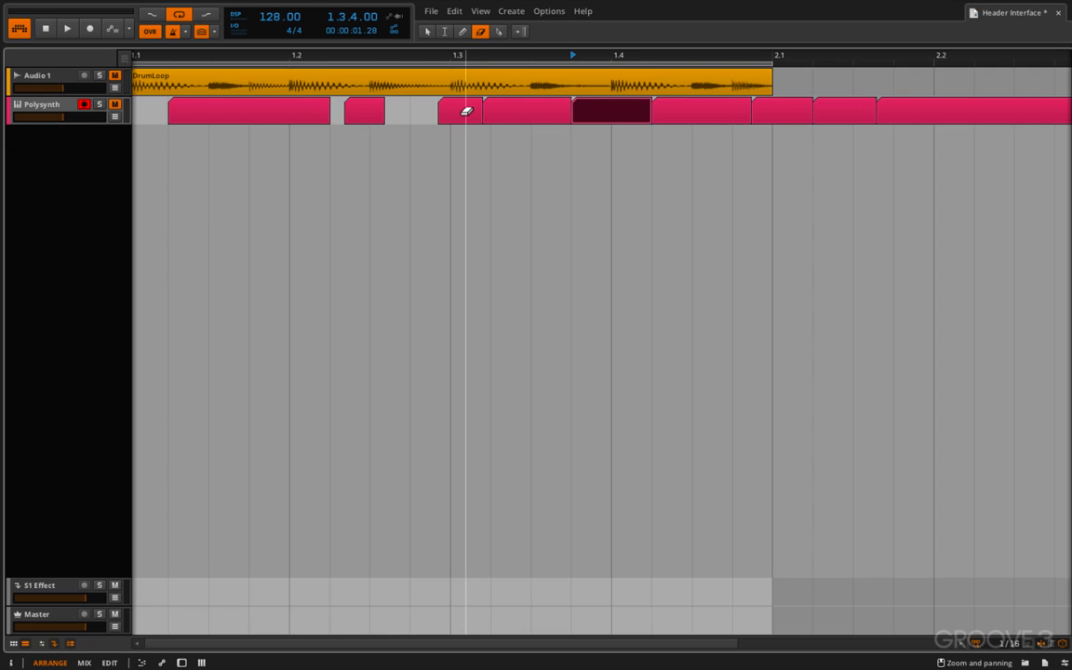
{"action": "left_click", "coordinate": [526, 110]}
{"action": "left_click", "coordinate": [501, 110]}
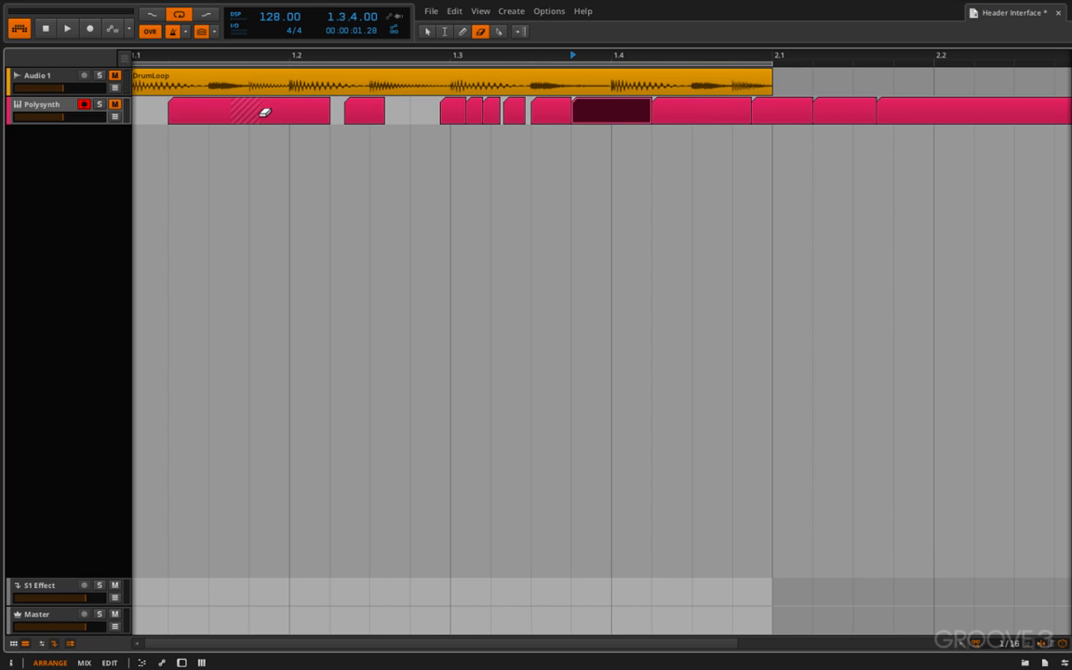
{"action": "left_click_drag", "start_coordinate": [241, 113], "coordinate": [291, 113]}
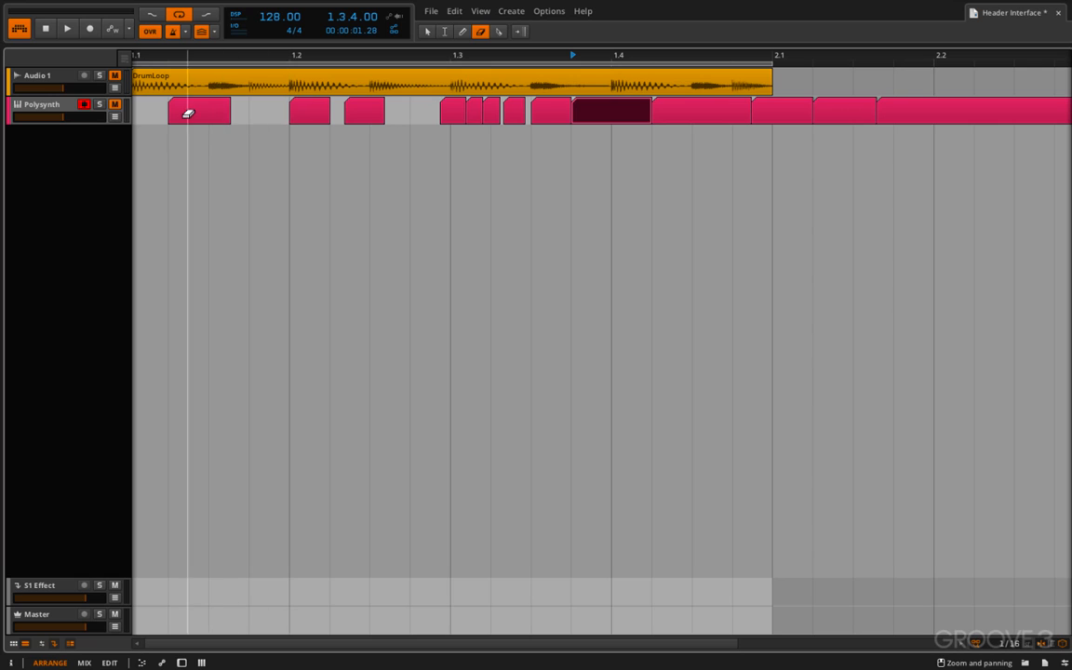
{"action": "left_click_drag", "start_coordinate": [188, 111], "coordinate": [200, 111]}
{"action": "left_click_drag", "start_coordinate": [307, 109], "coordinate": [385, 110]}
{"action": "left_click_drag", "start_coordinate": [696, 106], "coordinate": [726, 105]}
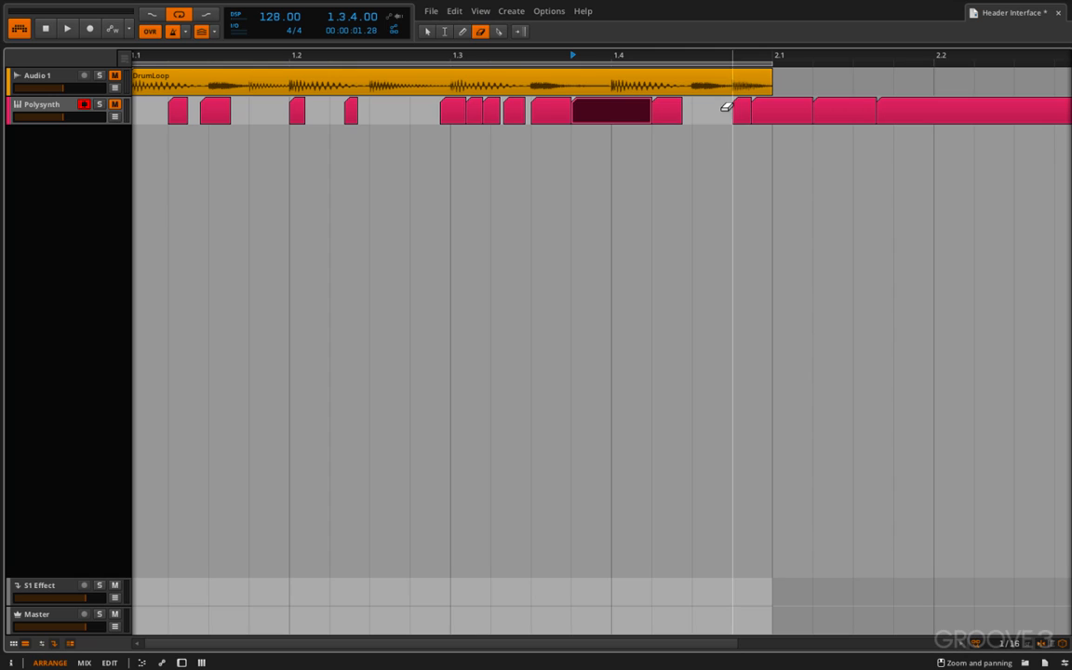
- With the Knife tool, split the Polysynth clip after 2.1 into six short adjoining pieces past 2.2
{"action": "key", "text": "5"}
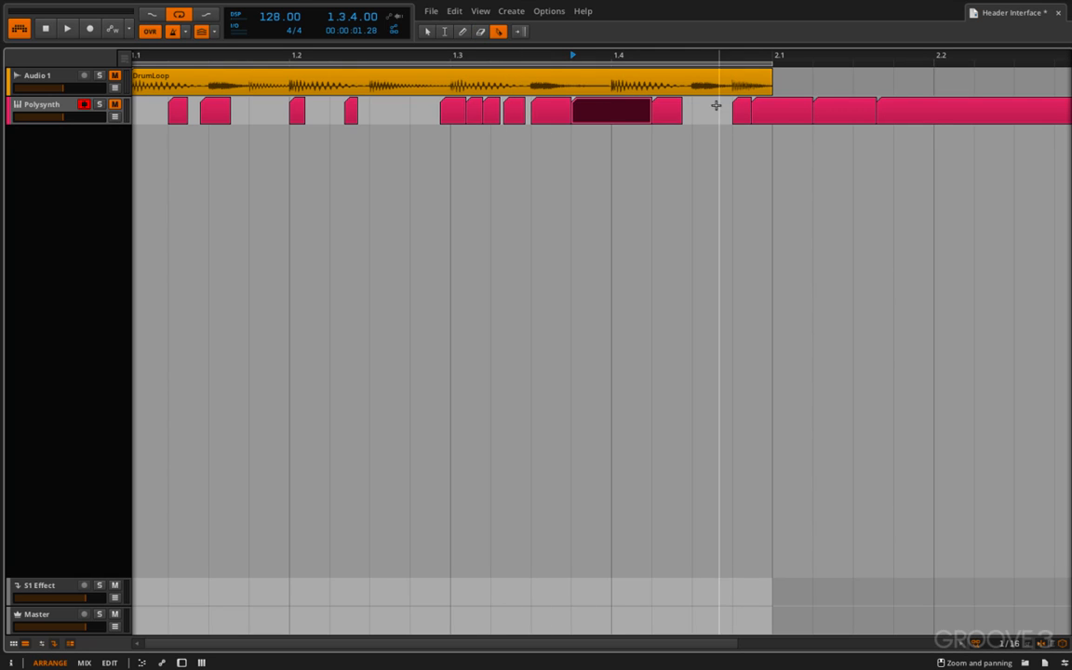
{"action": "left_click", "coordinate": [774, 109]}
{"action": "left_click", "coordinate": [837, 109]}
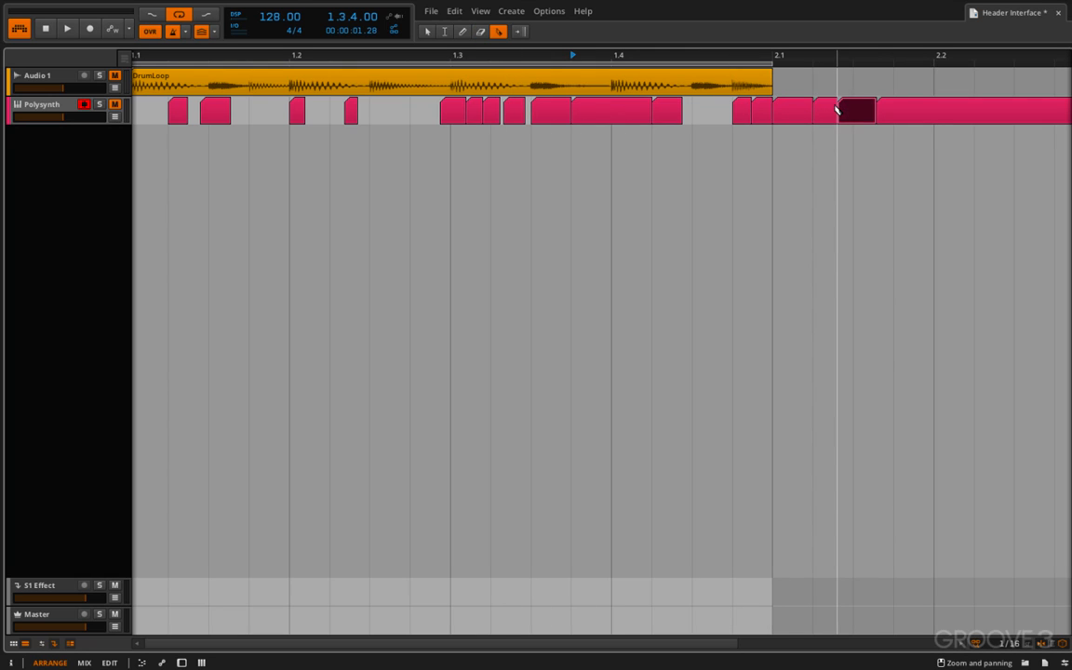
{"action": "left_click", "coordinate": [907, 112]}
{"action": "left_click", "coordinate": [937, 113]}
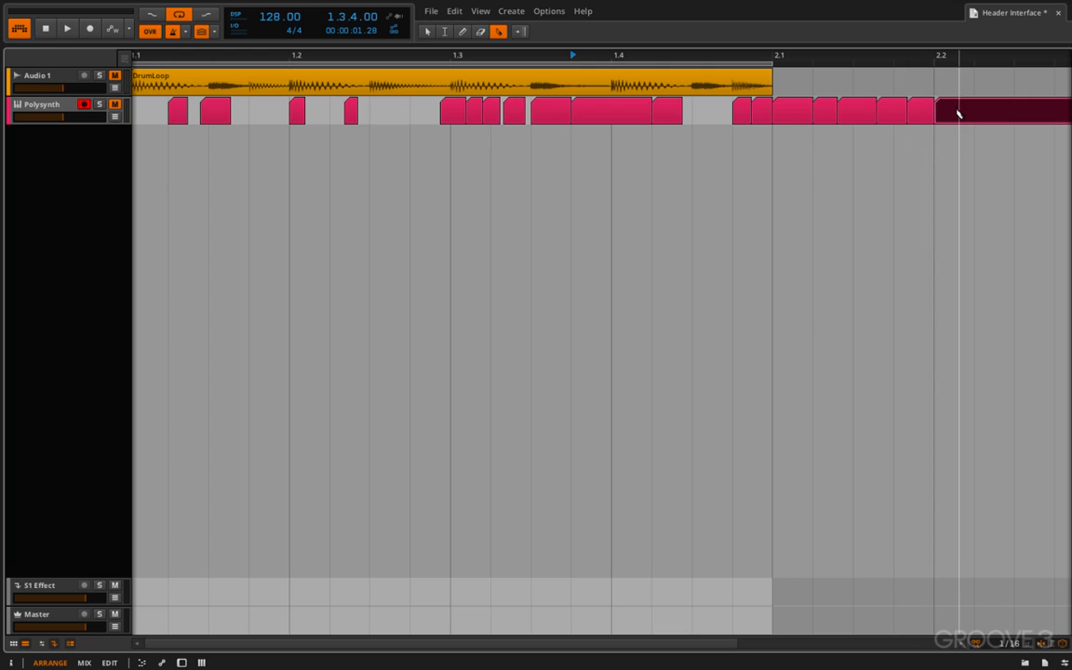
{"action": "left_click", "coordinate": [973, 113]}
{"action": "left_click", "coordinate": [991, 113]}
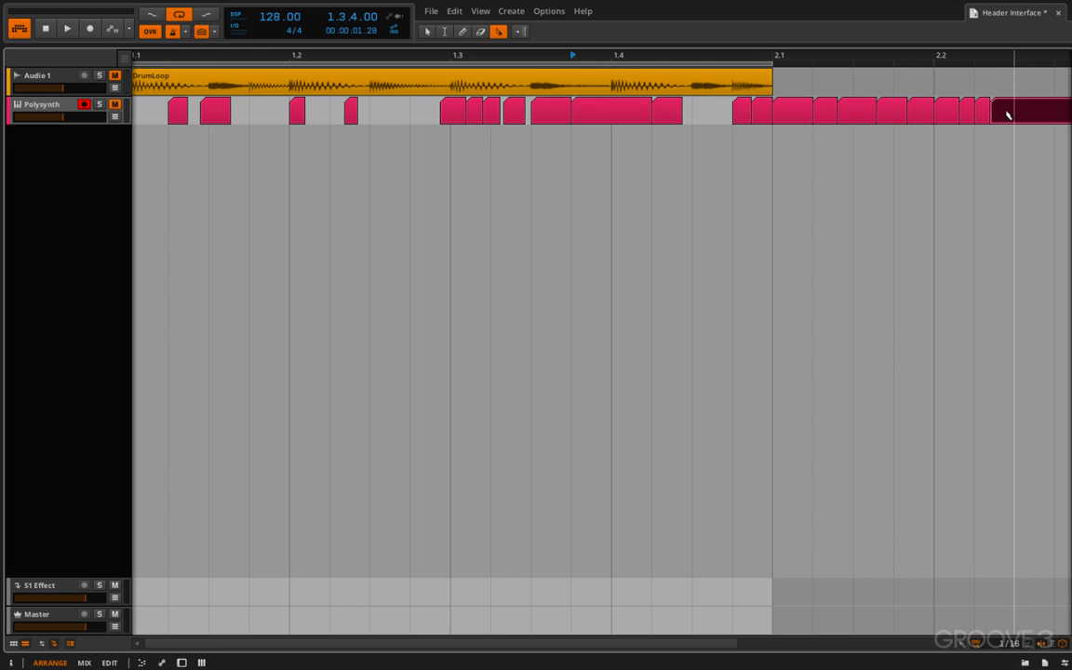
- Play the chopped Polysynth and DrumLoop with Follow Playback on and Loop off, then stop at 1.1.1.00 and return to the Object Selection tool
{"action": "left_click", "coordinate": [517, 35]}
{"action": "key", "text": "space"}
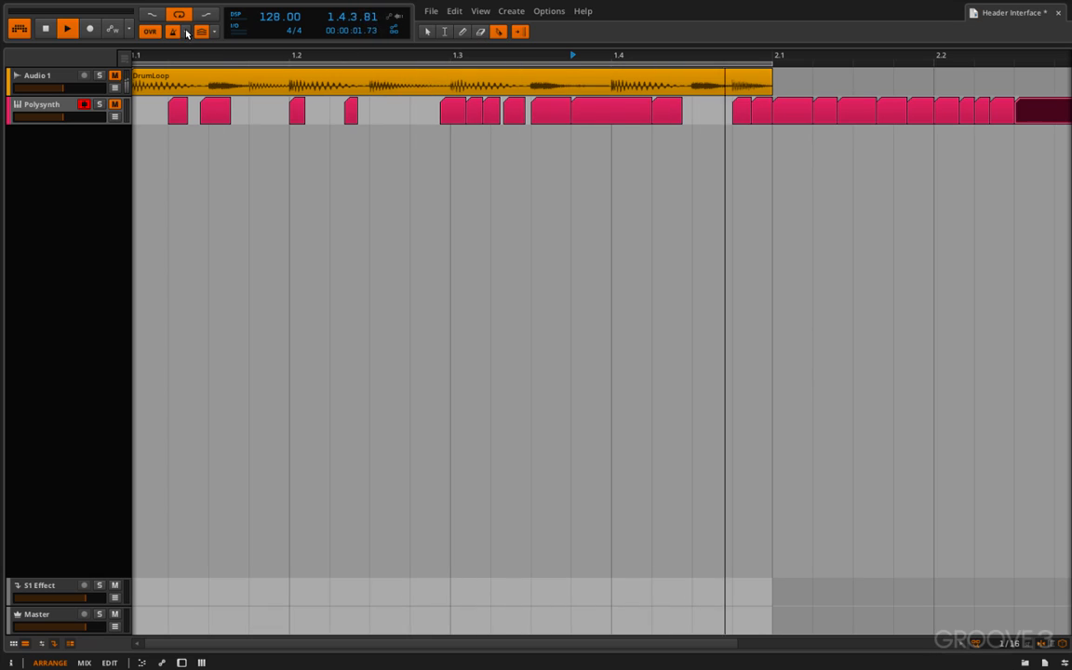
{"action": "left_click", "coordinate": [179, 16]}
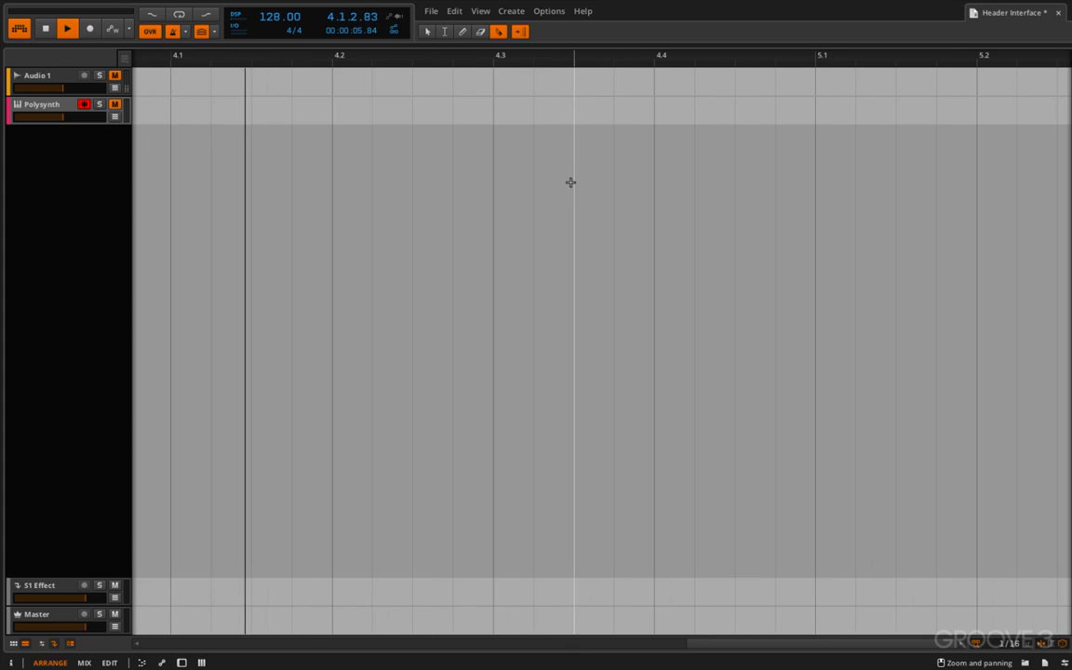
{"action": "key", "text": "space"}
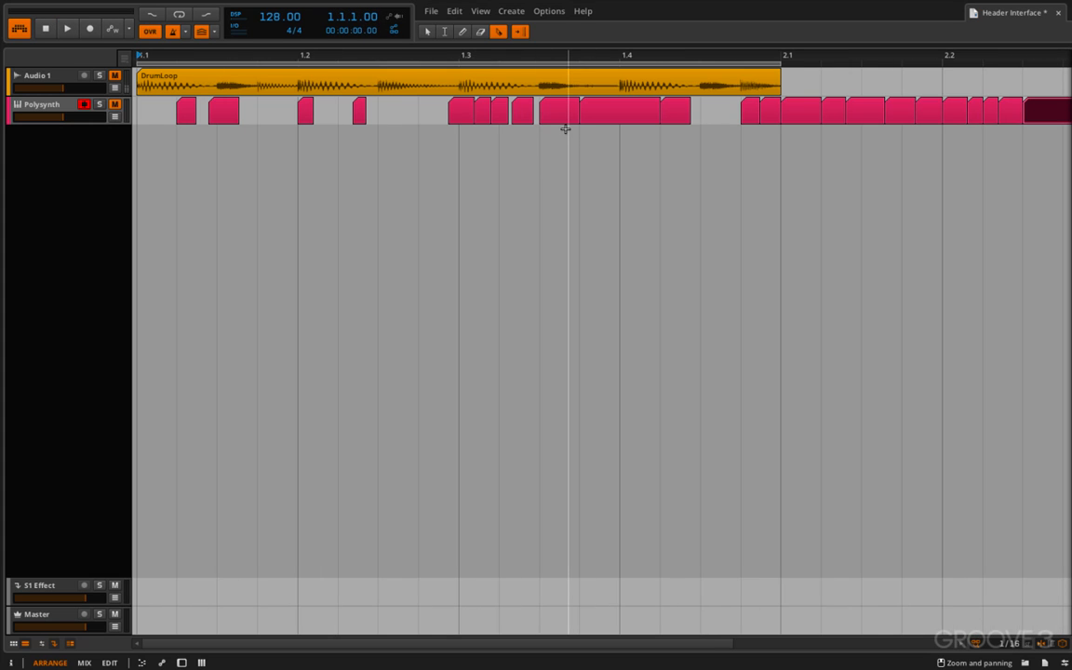
{"action": "left_click", "coordinate": [519, 32]}
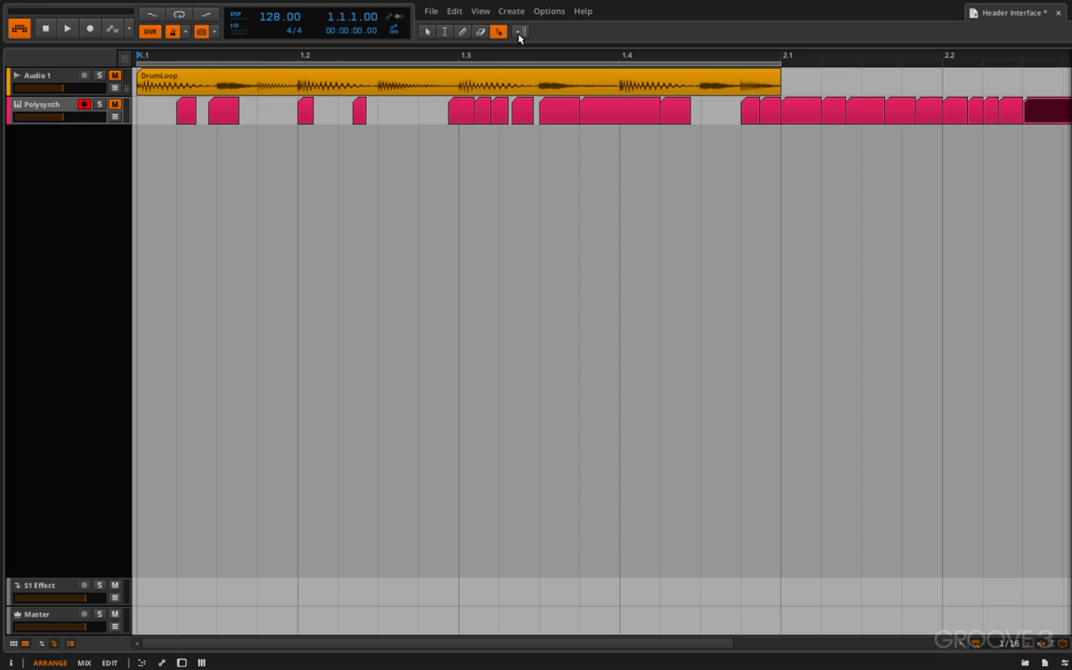
{"action": "left_click", "coordinate": [428, 32]}
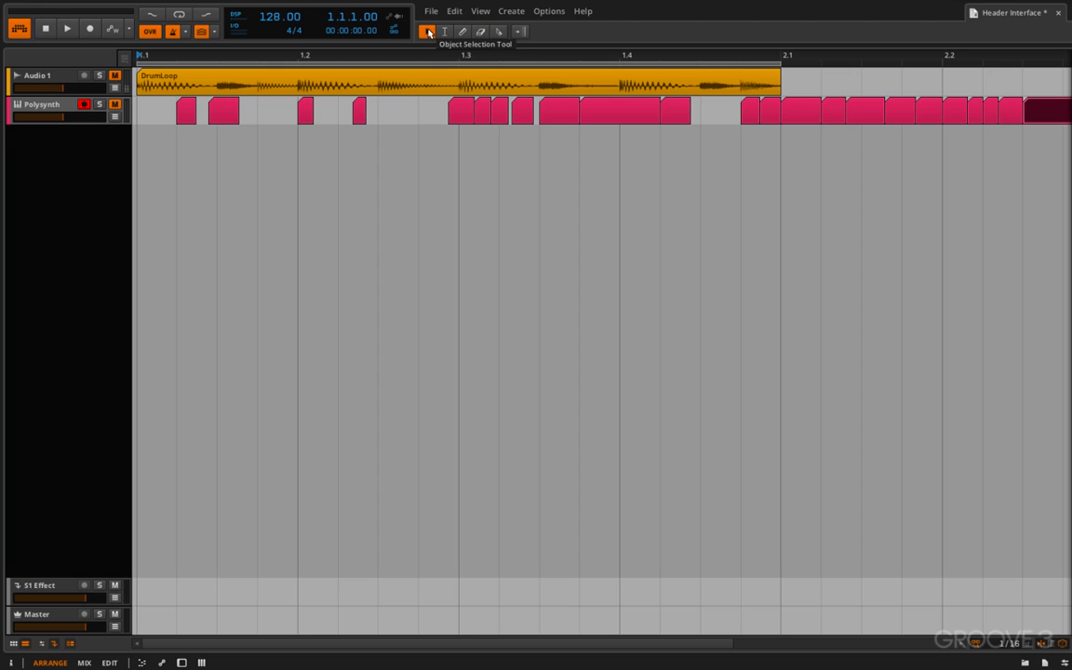